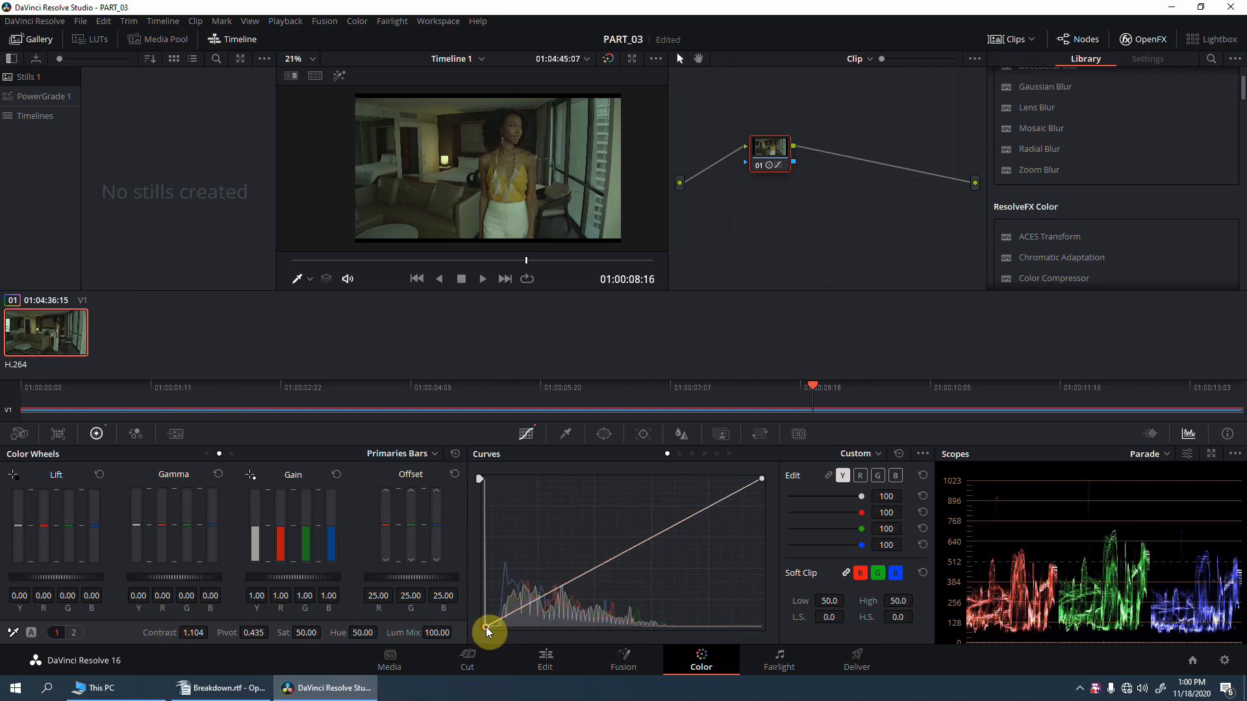
# Step: Add a serial node after node 01 and enable a circular window on it at frame 01:00:08:11
pyautogui.moveTo(671, 524); pyautogui.dragTo(666, 520)
pyautogui.hotkey('alt', 's')
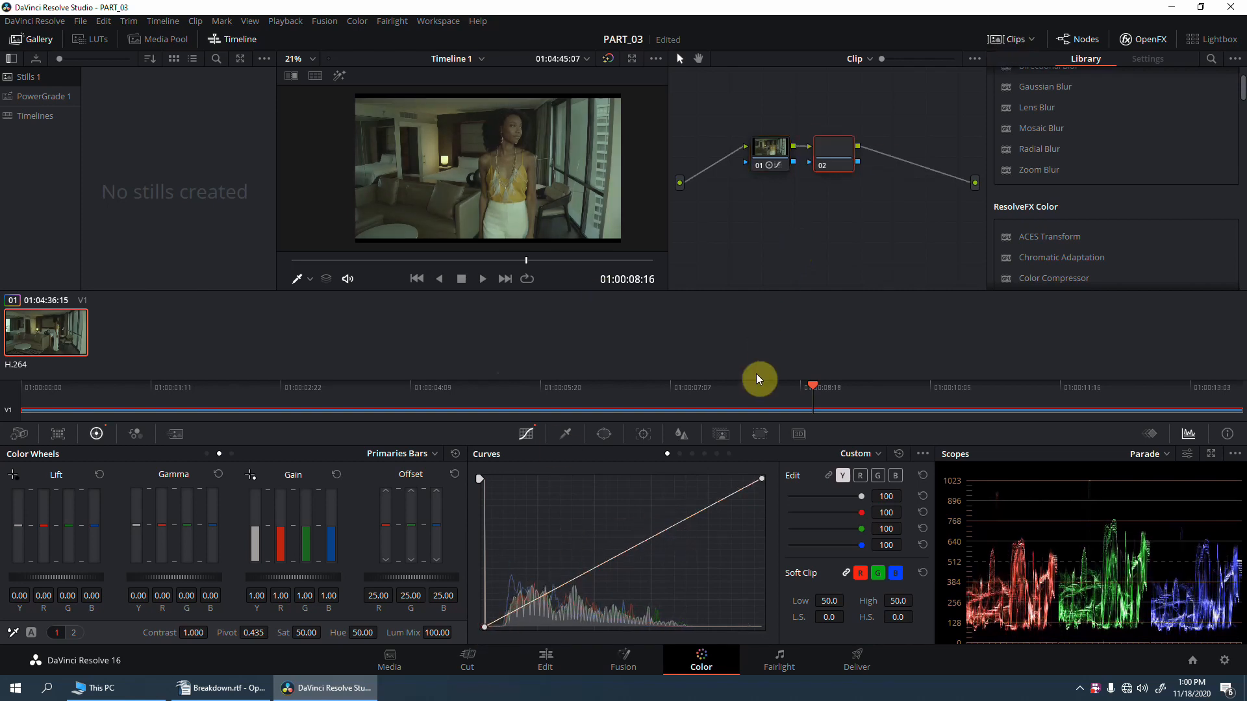
pyautogui.moveTo(511, 264); pyautogui.dragTo(520, 263)
pyautogui.click(603, 435)
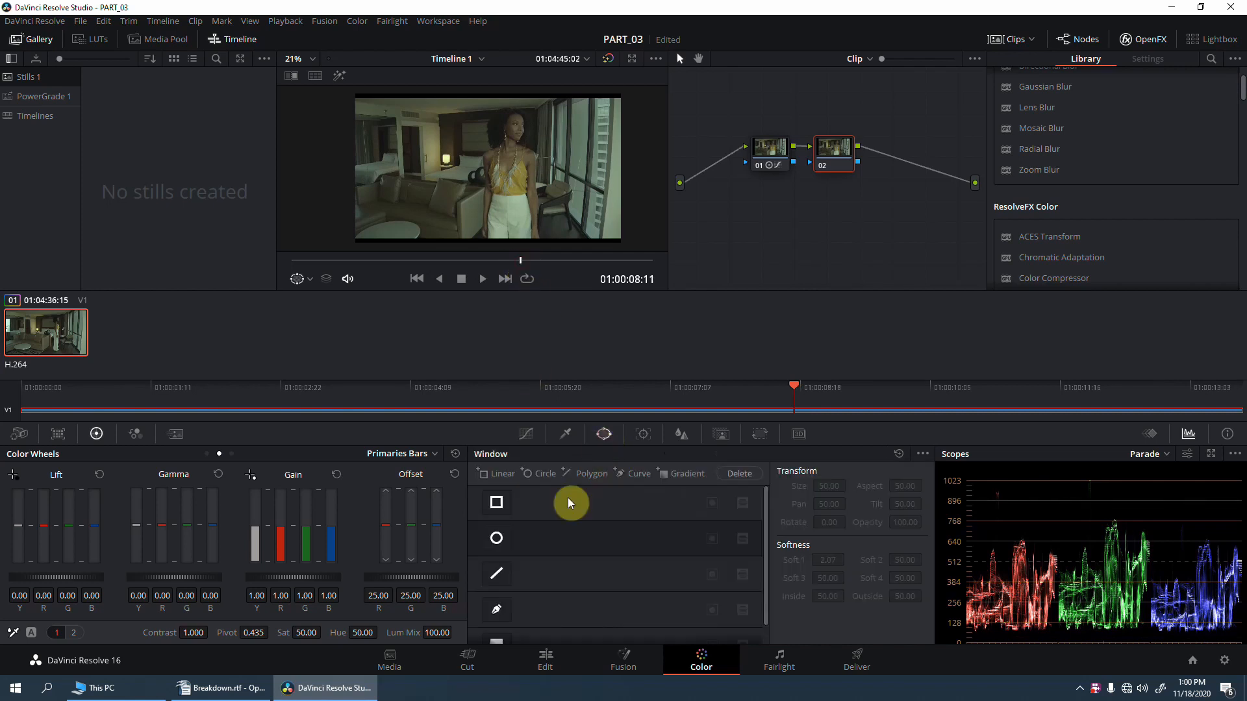
pyautogui.click(497, 539)
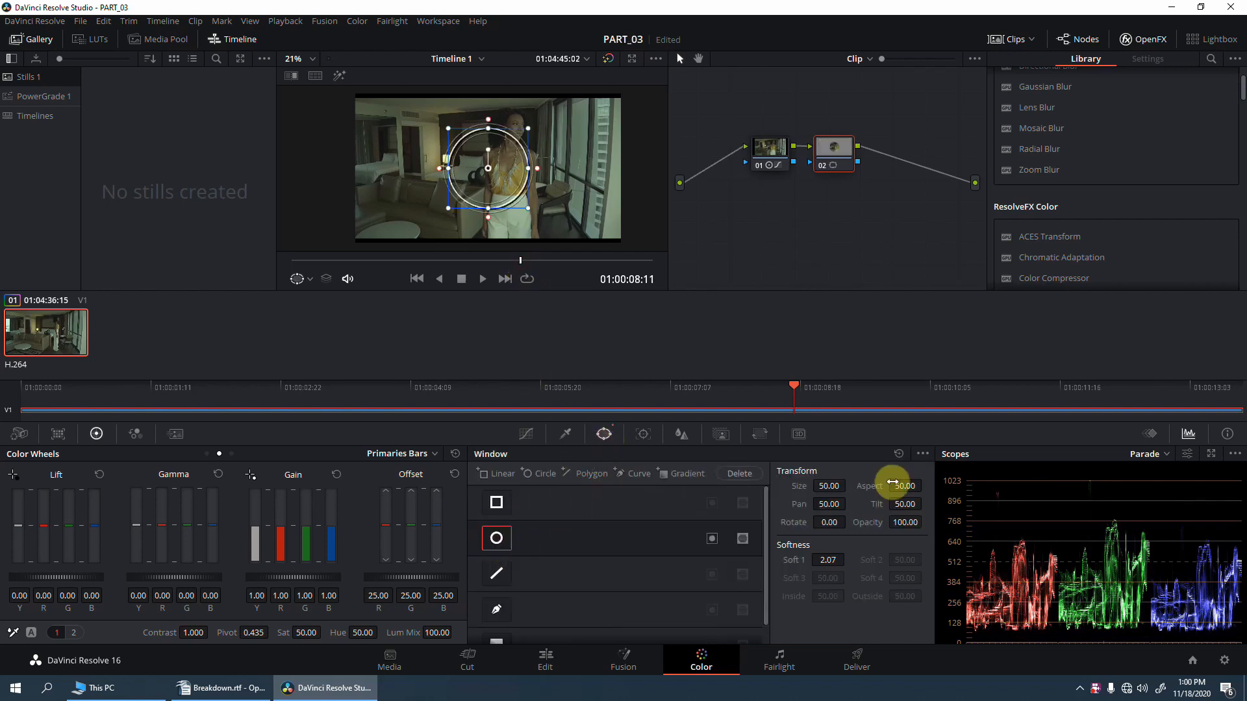
# Step: Set the circular window's size to 10 and move it onto the woman's white trousers, at about pan 50.82 and tilt 45.76
pyautogui.doubleClick(831, 485)
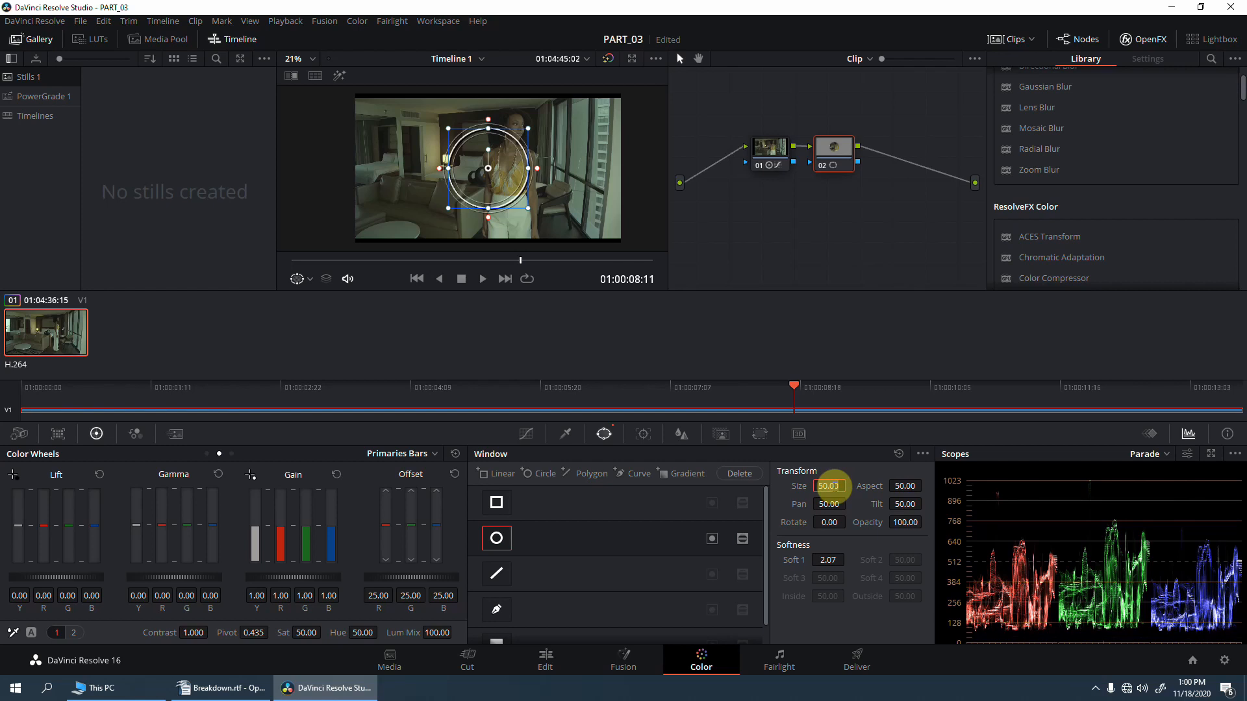
pyautogui.write('10')
pyautogui.press('Return')
pyautogui.scroll(3, 493, 158)
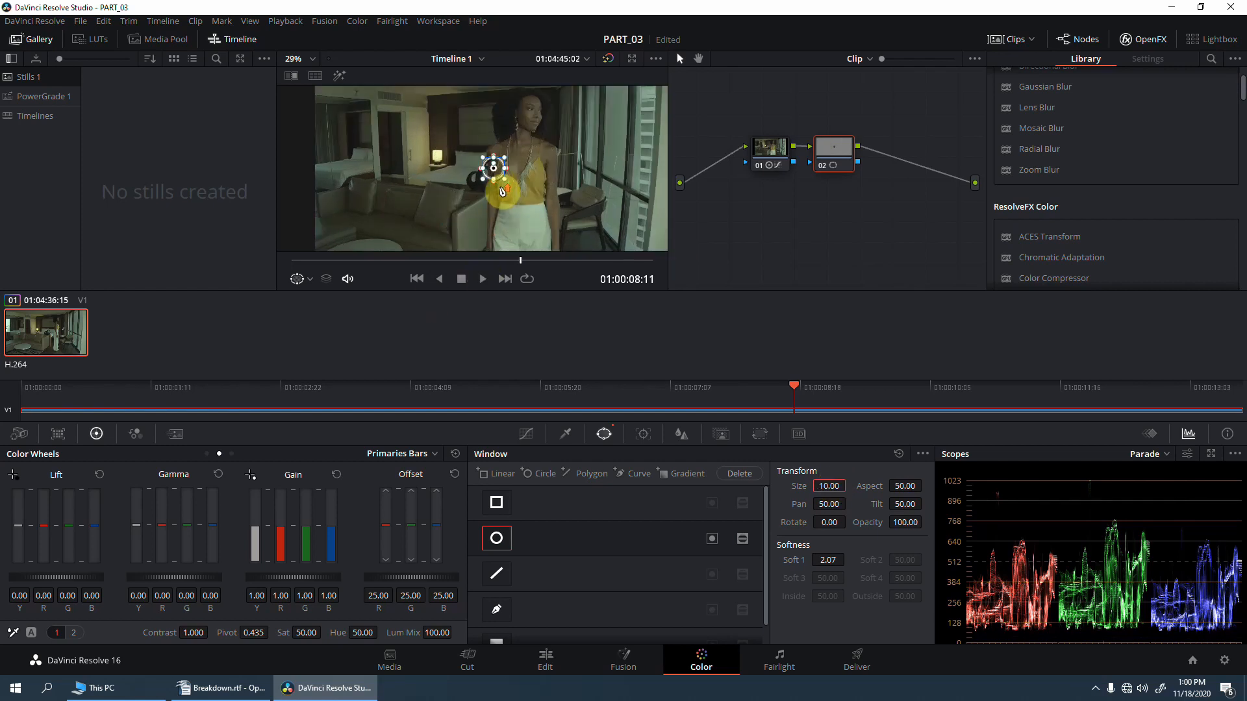
pyautogui.scroll(1, 515, 196)
pyautogui.moveTo(520, 194)
pyautogui.mouseDown()
pyautogui.moveTo(517, 102)
pyautogui.moveTo(526, 192)
pyautogui.mouseUp()
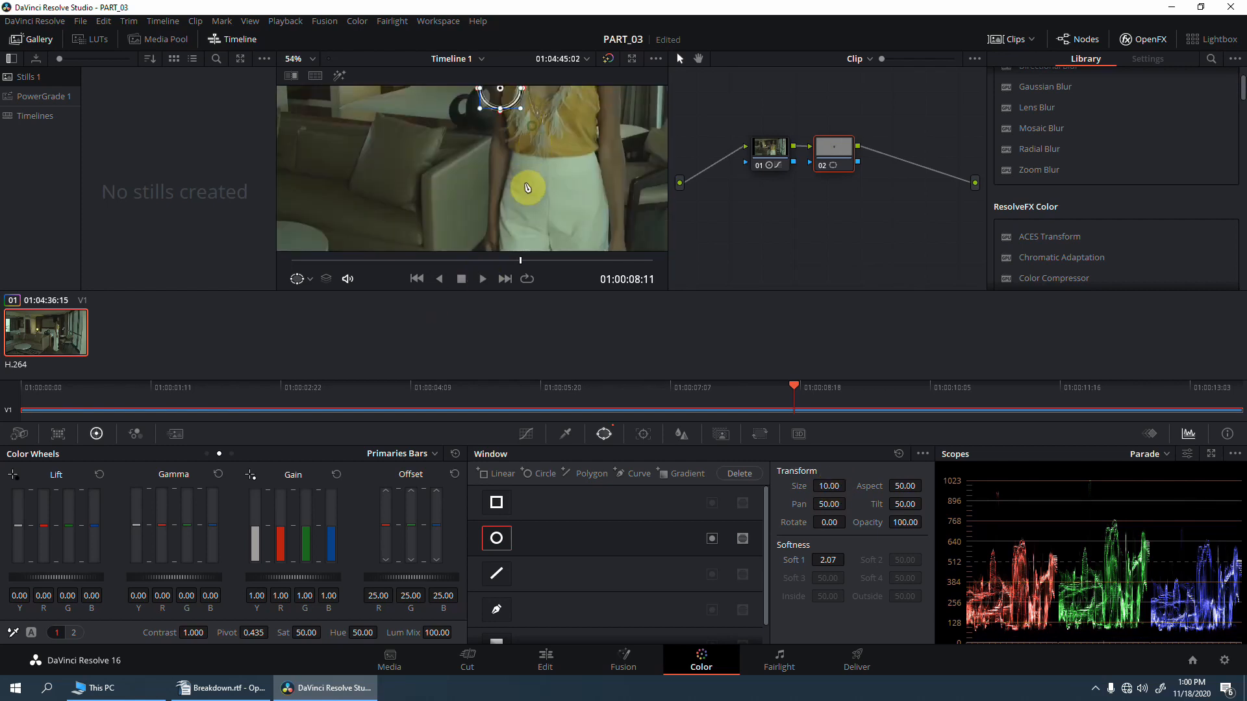
pyautogui.moveTo(499, 135); pyautogui.dragTo(540, 182)
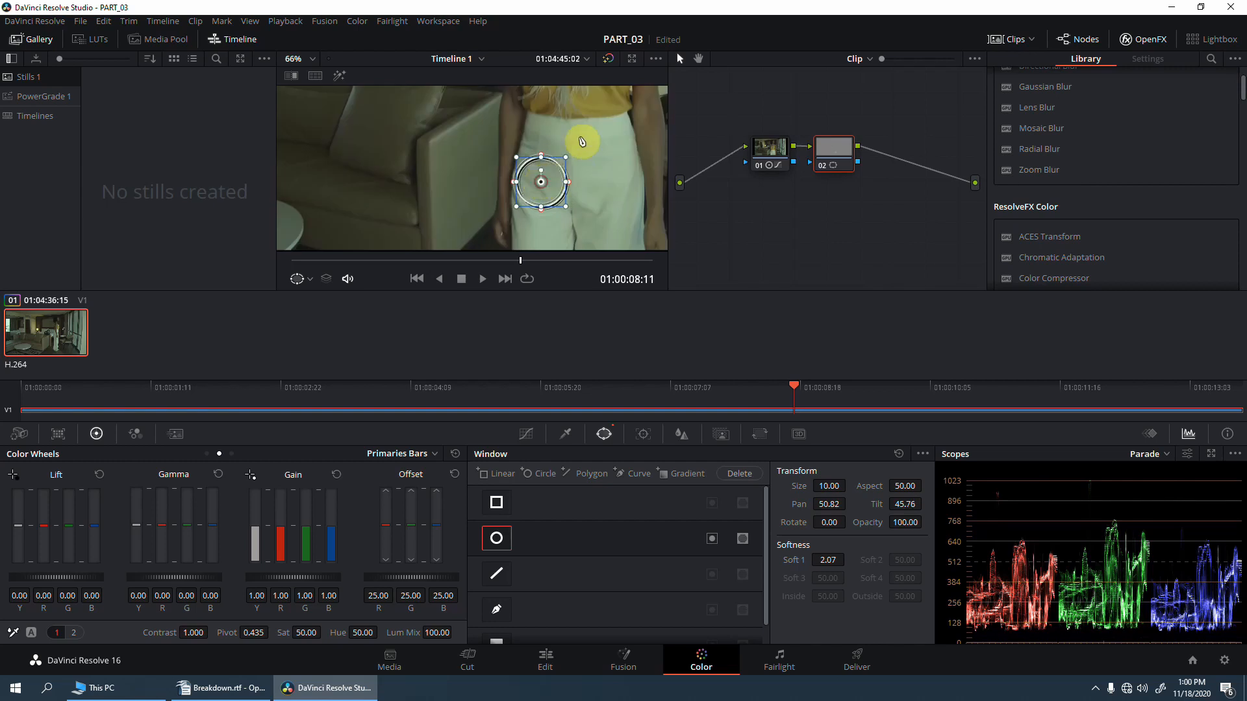
# Step: Highlight the windowed trouser patch, sample it onto the custom curves, and raise the red and blue curves at the sampled points to match green
pyautogui.click(339, 74)
pyautogui.click(526, 434)
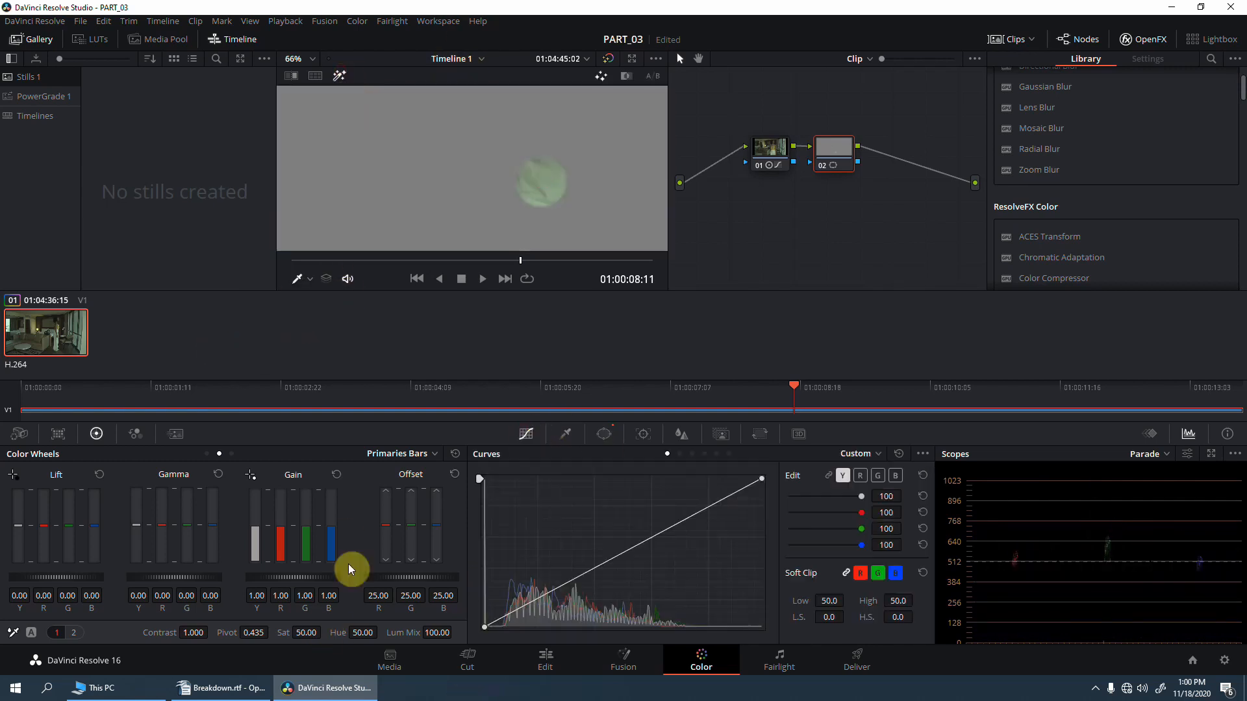
pyautogui.click(551, 178)
pyautogui.click(656, 535)
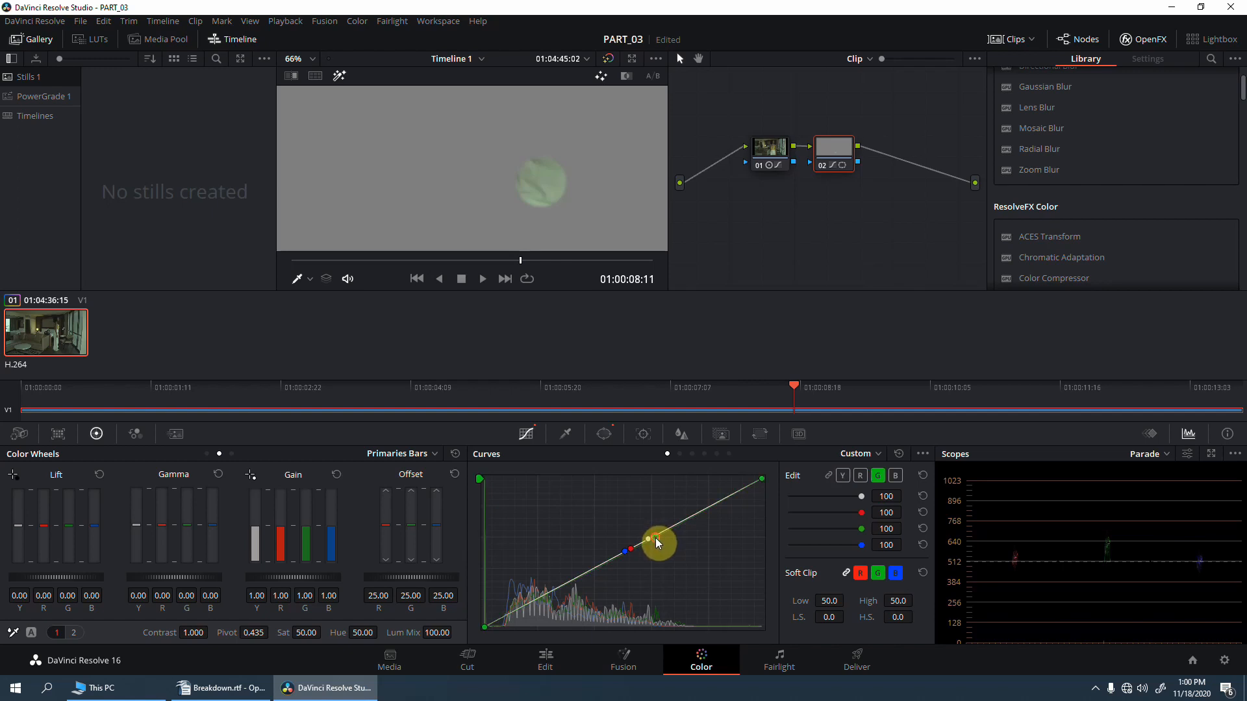
pyautogui.click(631, 548)
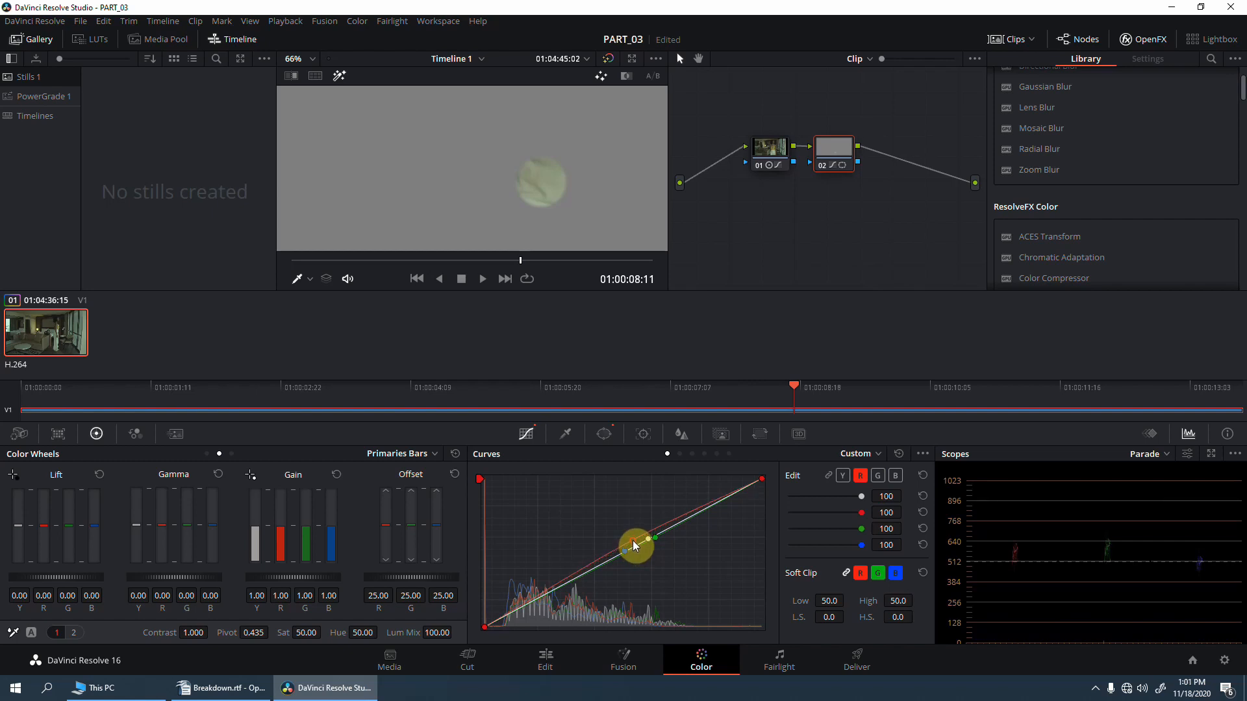
pyautogui.moveTo(624, 551); pyautogui.dragTo(622, 540)
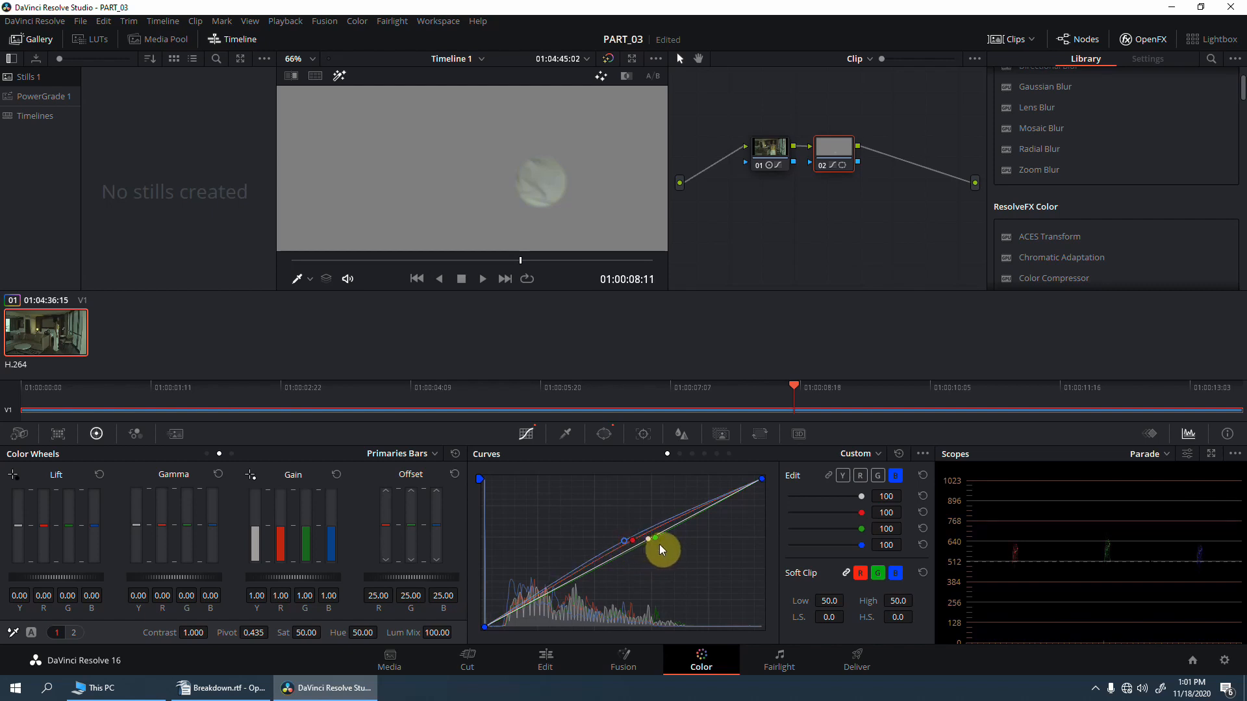
# Step: Disable the circular window on node 02 so the color balance applies to the whole frame
pyautogui.click(605, 435)
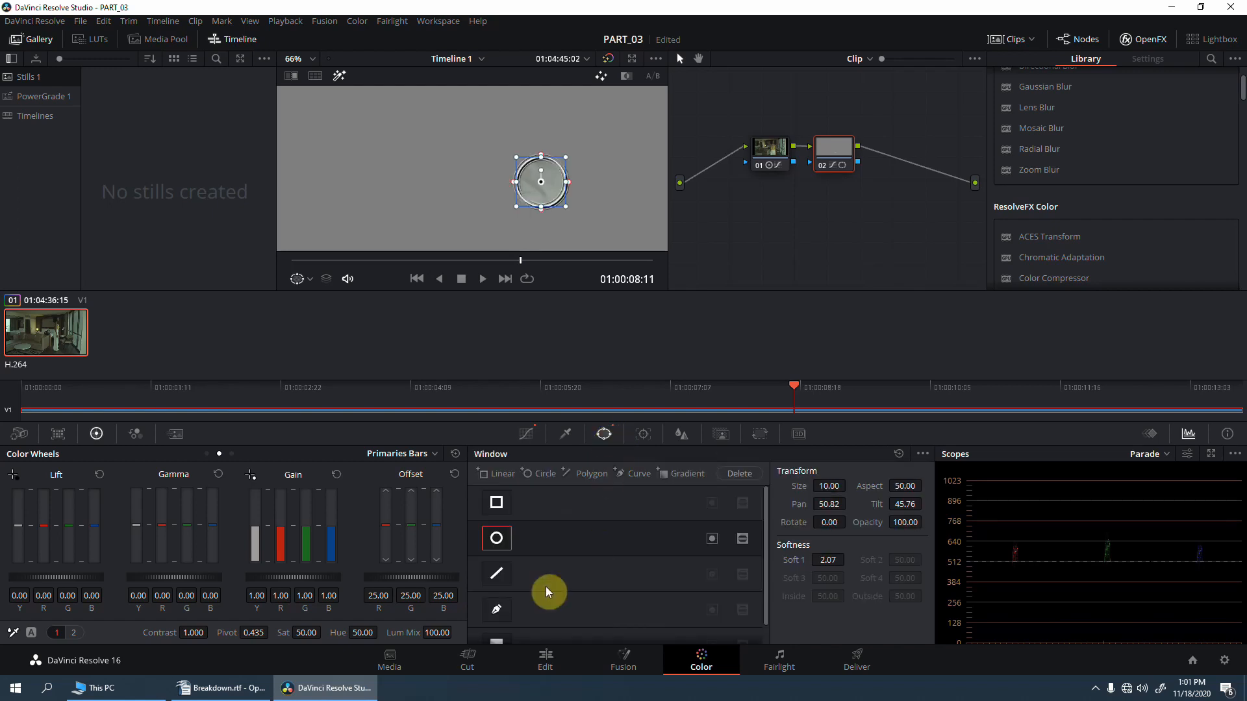
pyautogui.click(497, 539)
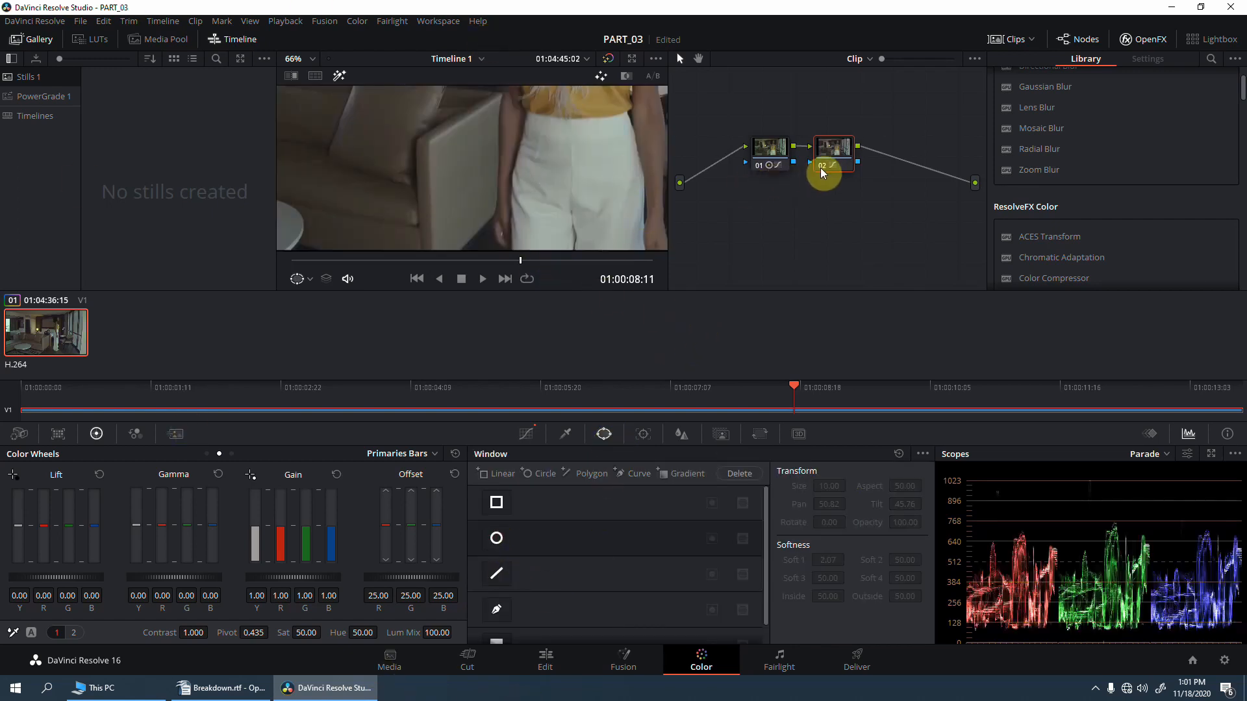
pyautogui.scroll(-5, 599, 184)
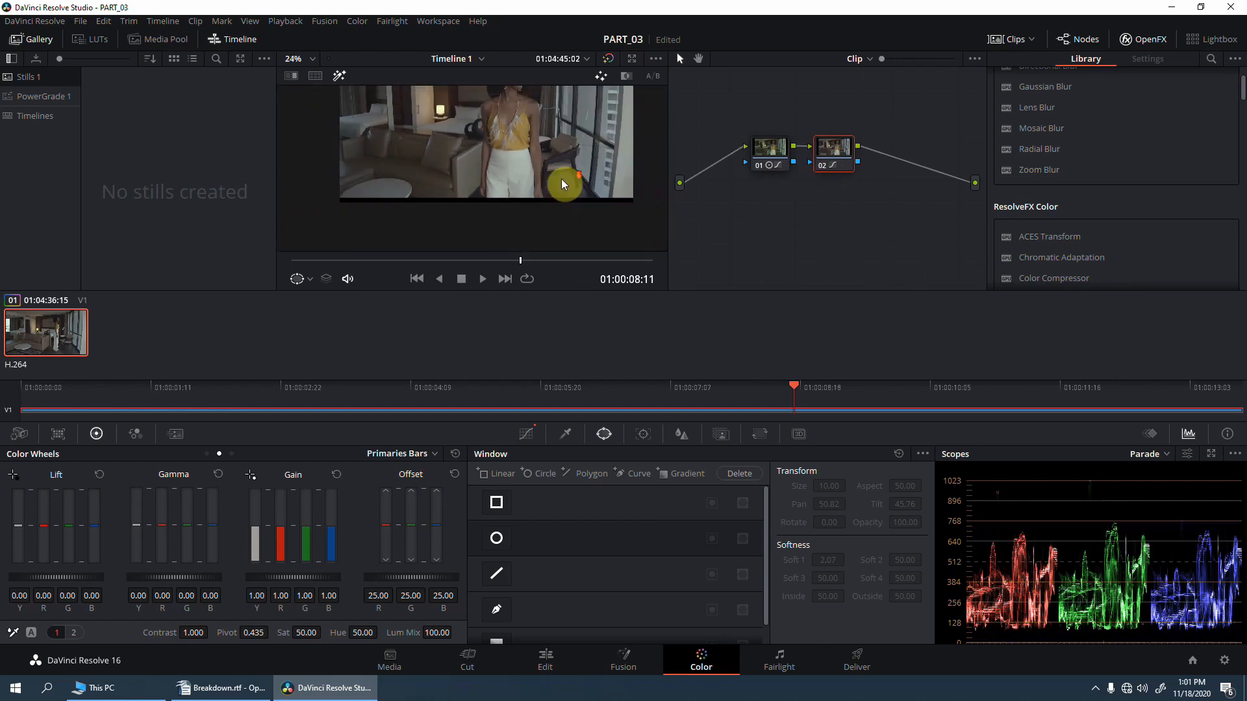
pyautogui.moveTo(562, 210); pyautogui.dragTo(552, 213)
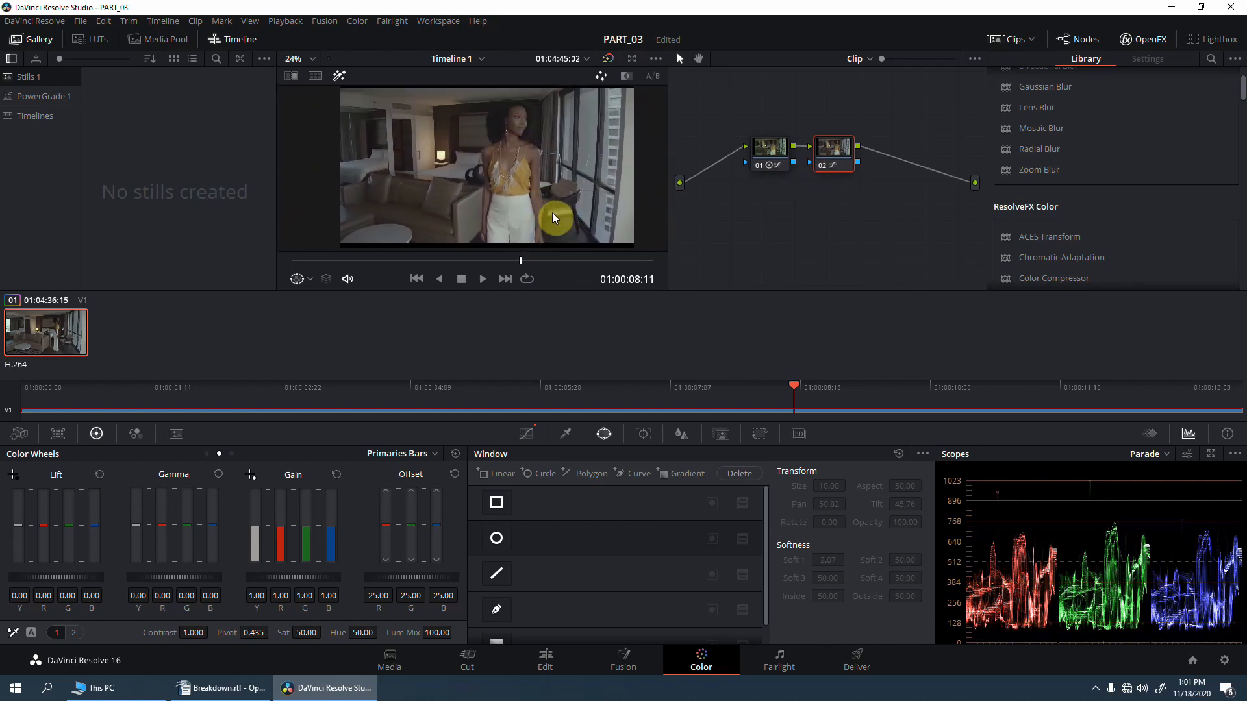
# Step: Compare the shot with node 02 disabled and enabled, at the current frame and around 01:00:11:04
pyautogui.click(822, 165)
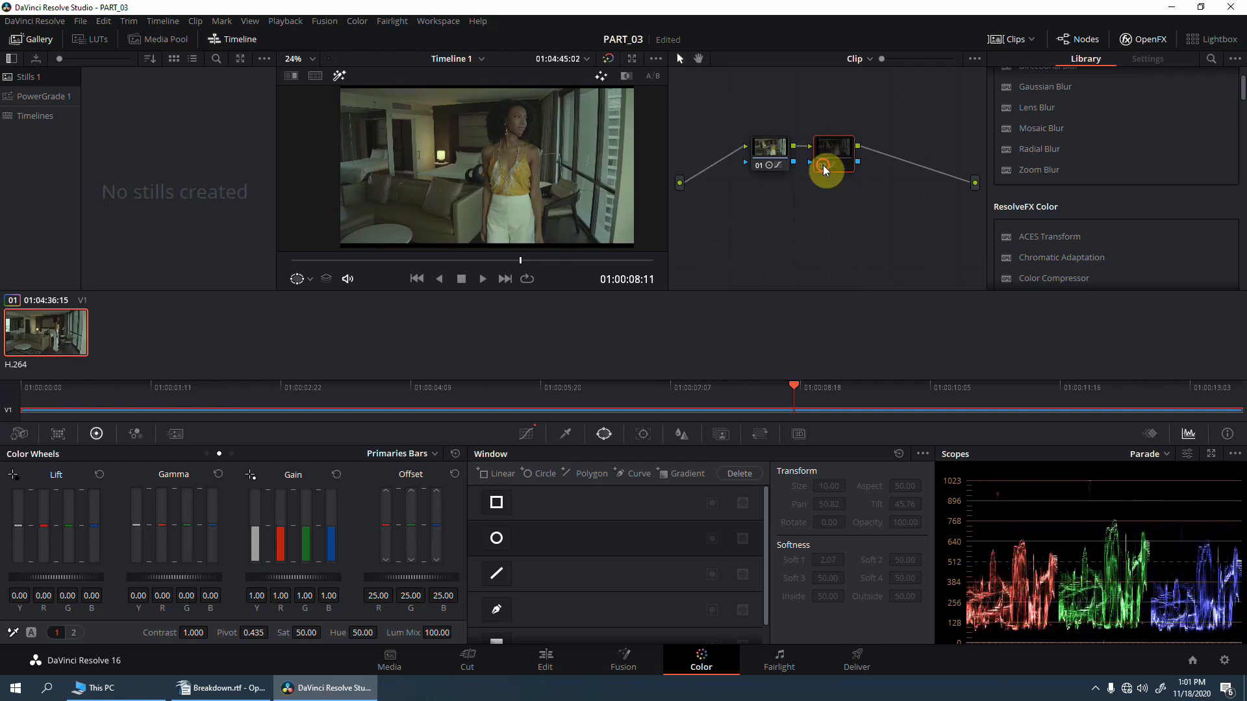
pyautogui.click(823, 165)
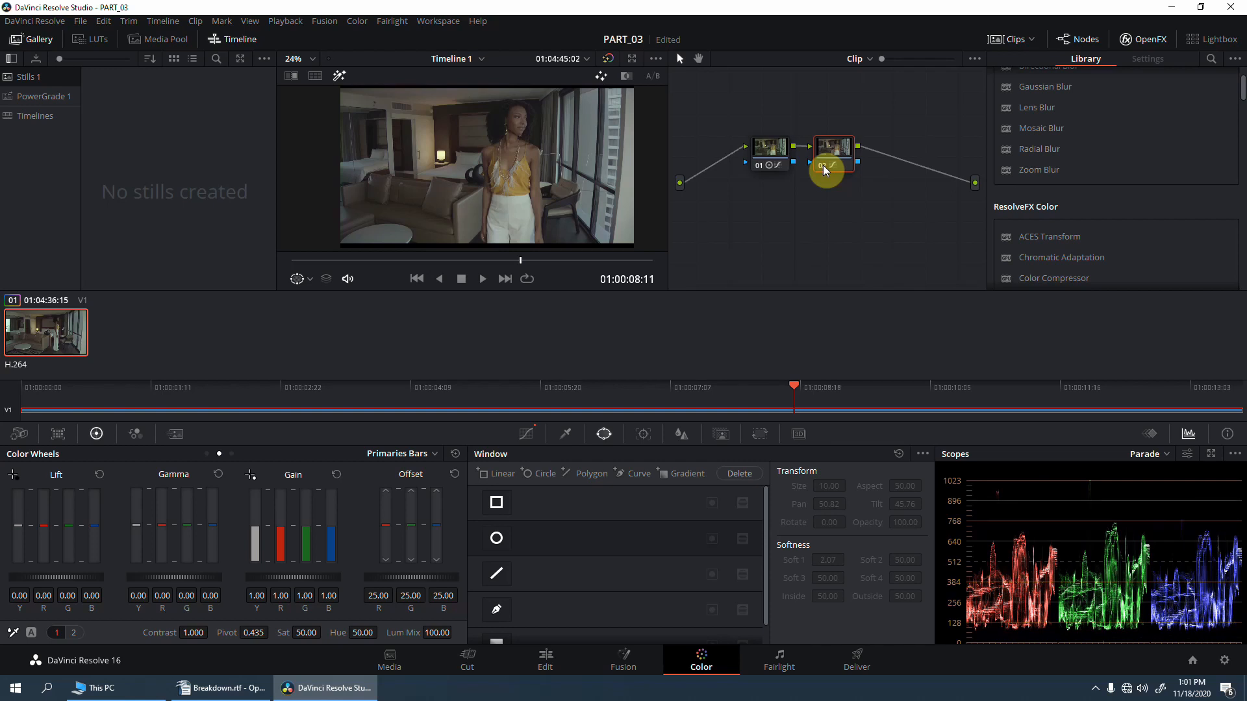
pyautogui.moveTo(557, 261); pyautogui.dragTo(595, 280)
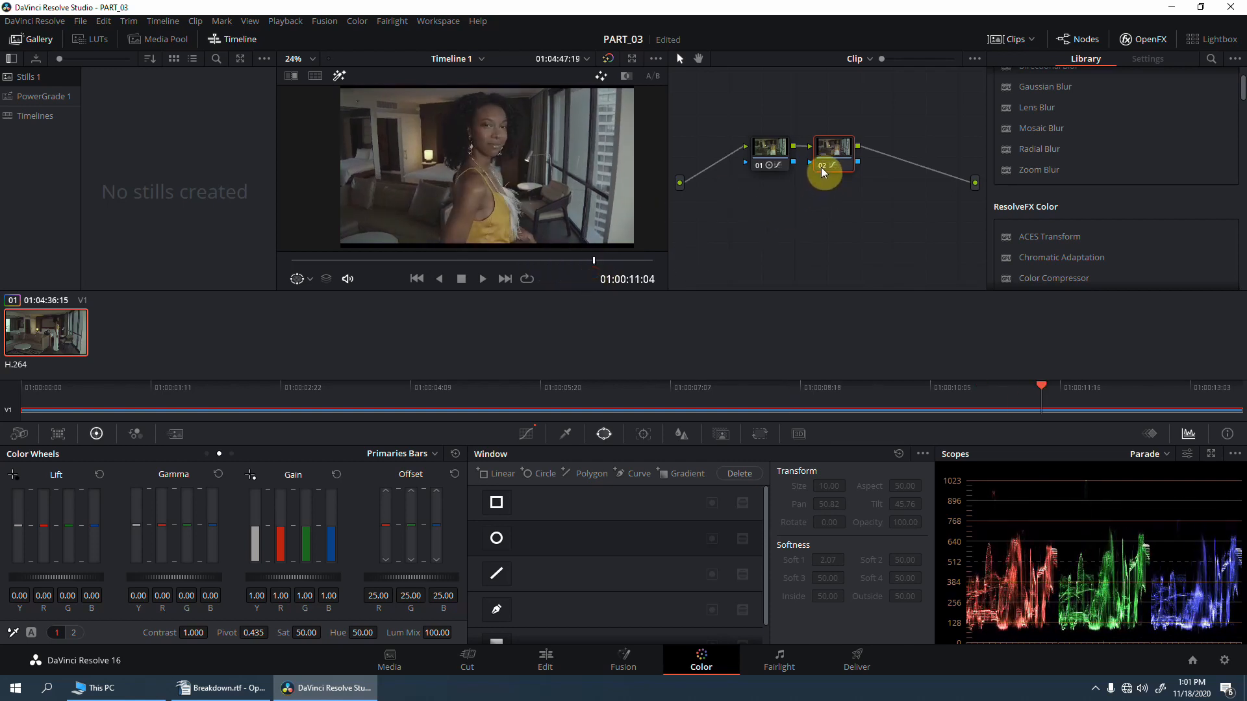
pyautogui.click(822, 165)
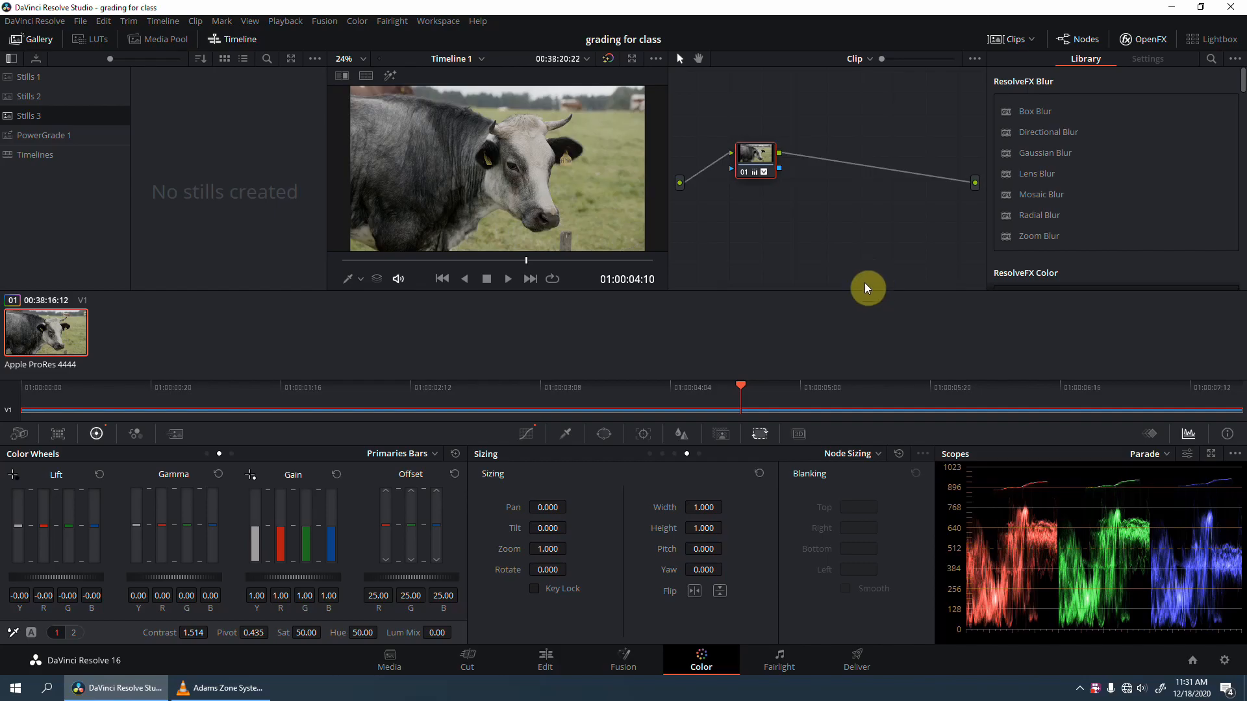
# Step: Add a serial node to the cow clip, lower its green gain to 0.89, and compare the image with the node off and on
pyautogui.hotkey('alt', 's')
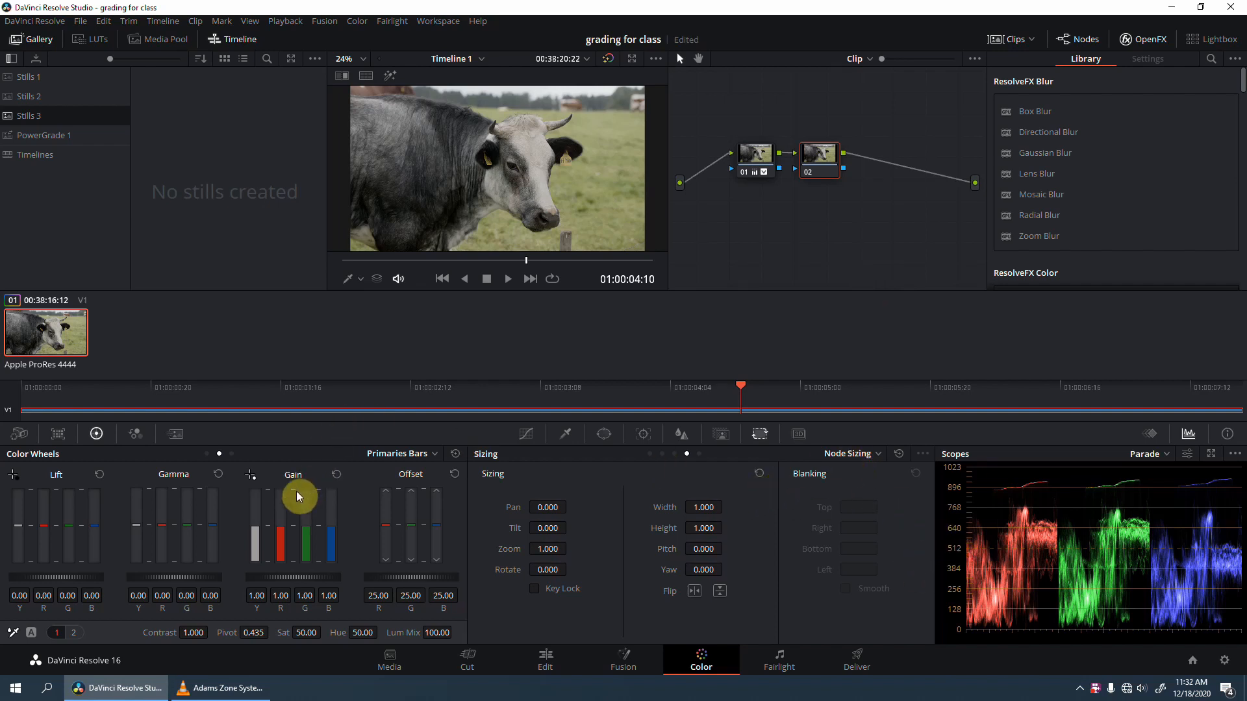
pyautogui.scroll(2, 535, 202)
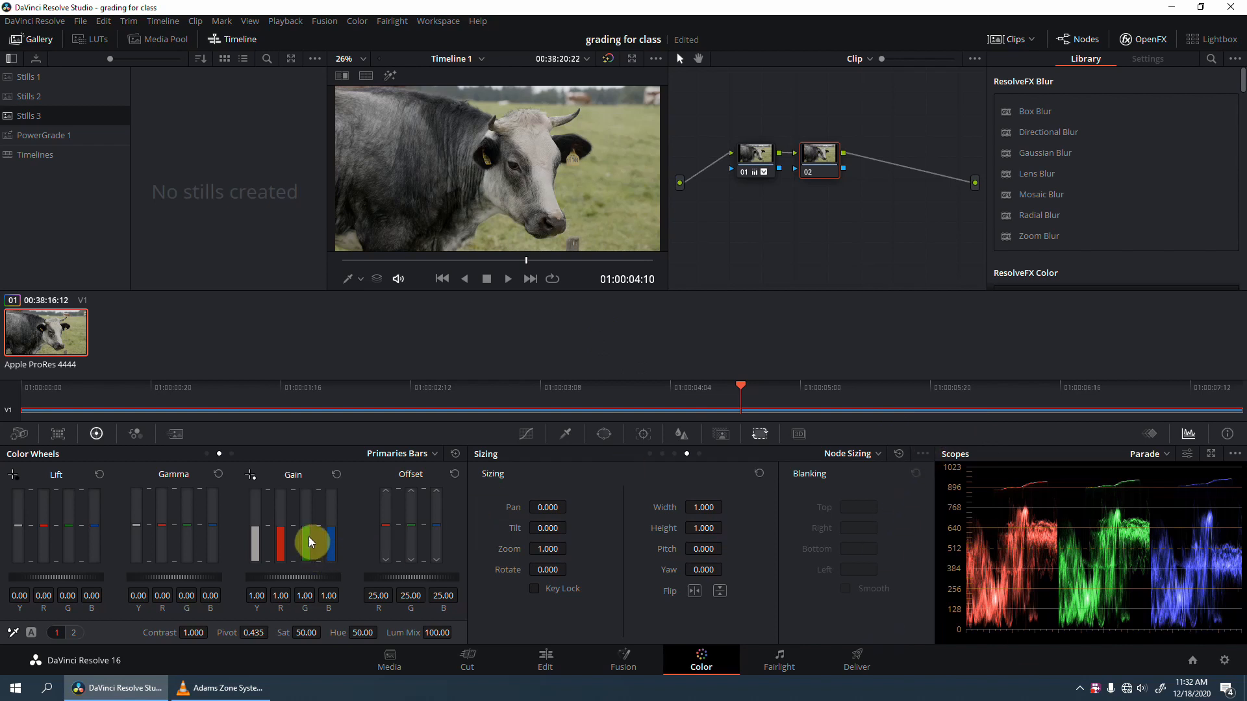
pyautogui.moveTo(309, 537); pyautogui.dragTo(306, 536)
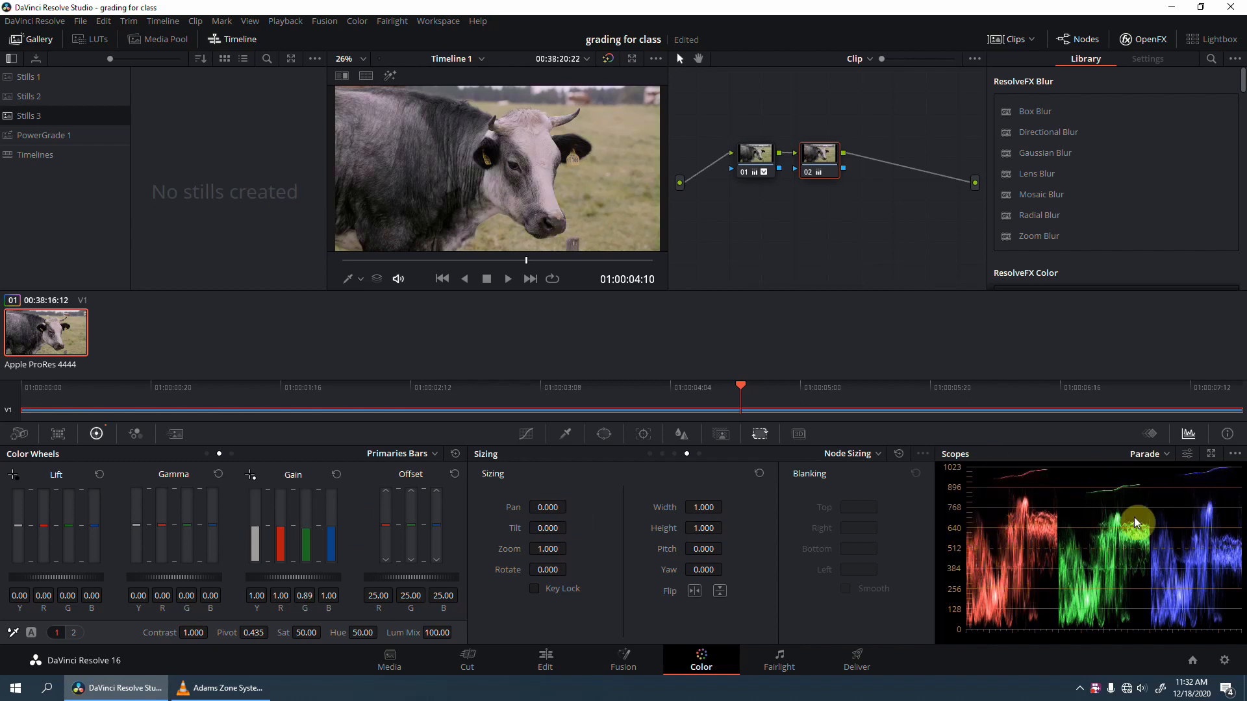
pyautogui.click(808, 173)
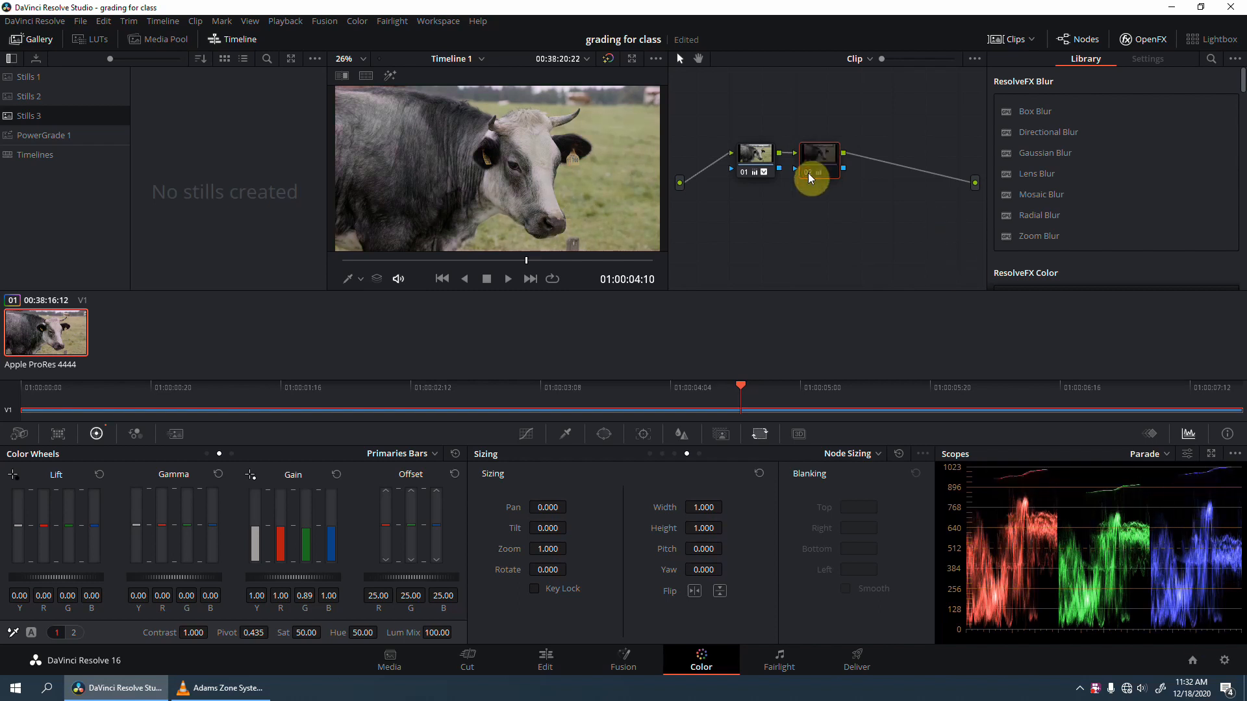
pyautogui.click(808, 173)
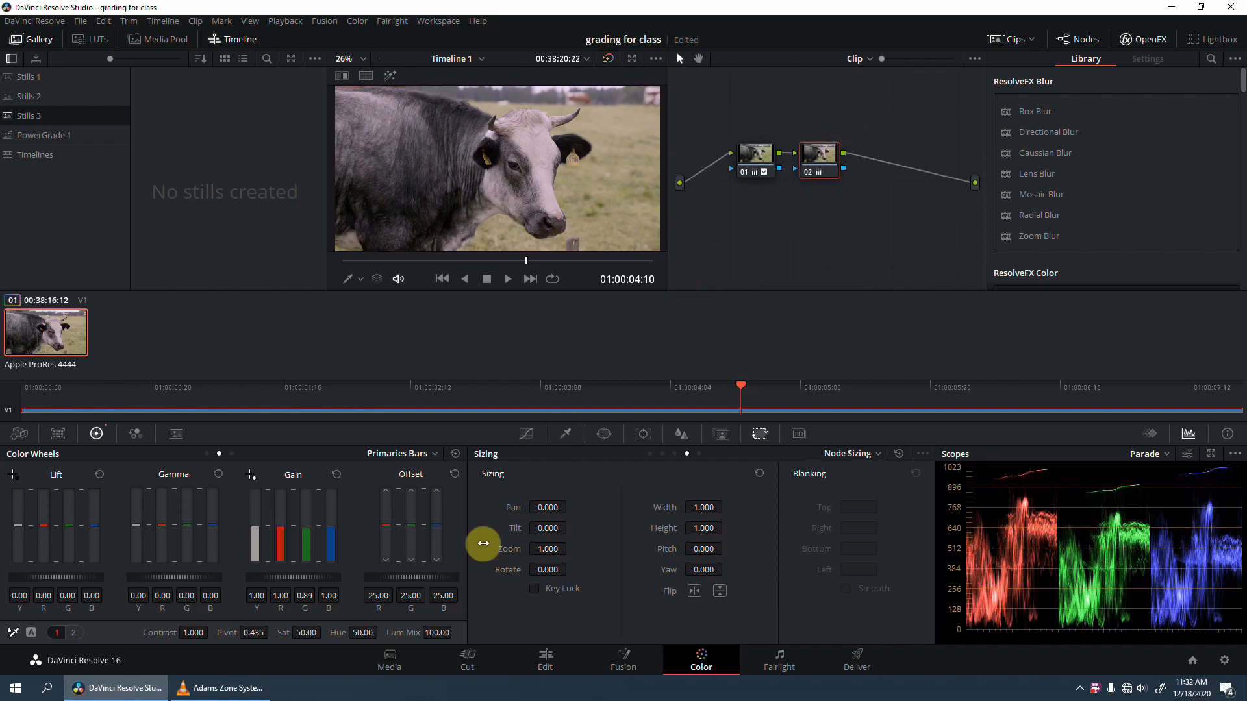
# Step: Delete the green-adjusted node 02 and bring back an ungraded second node in its place
pyautogui.rightClick(822, 171)
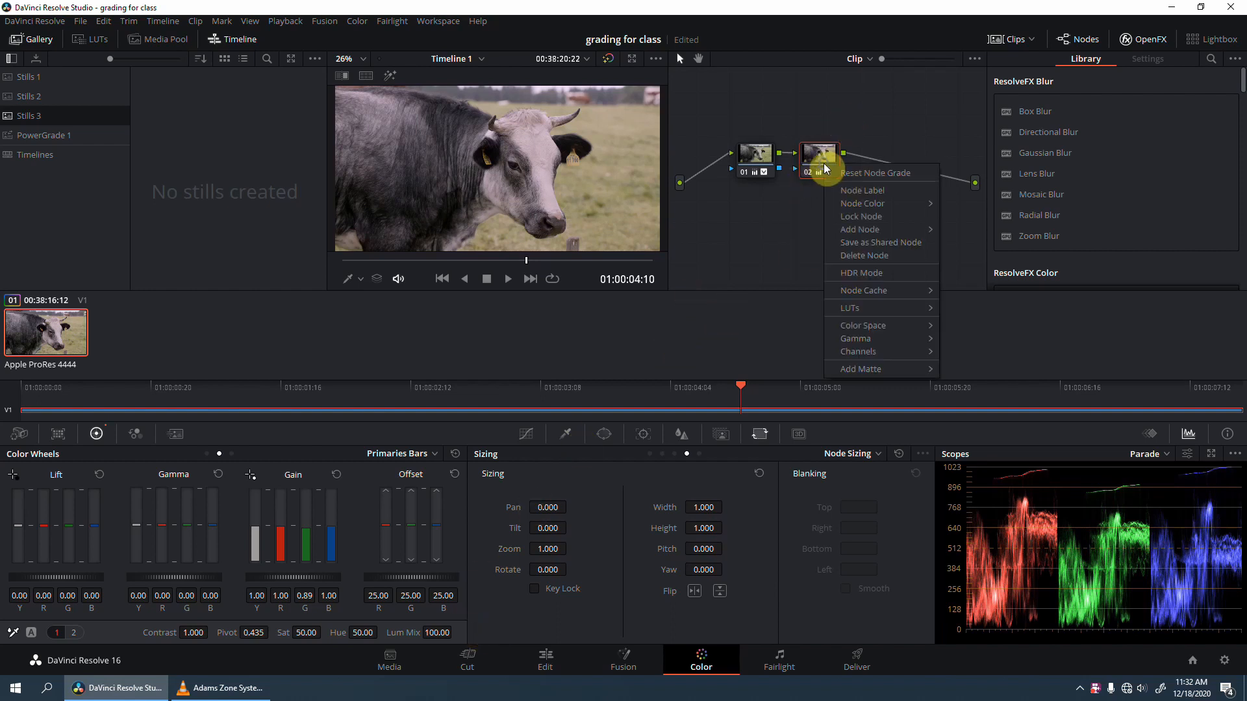
pyautogui.click(862, 257)
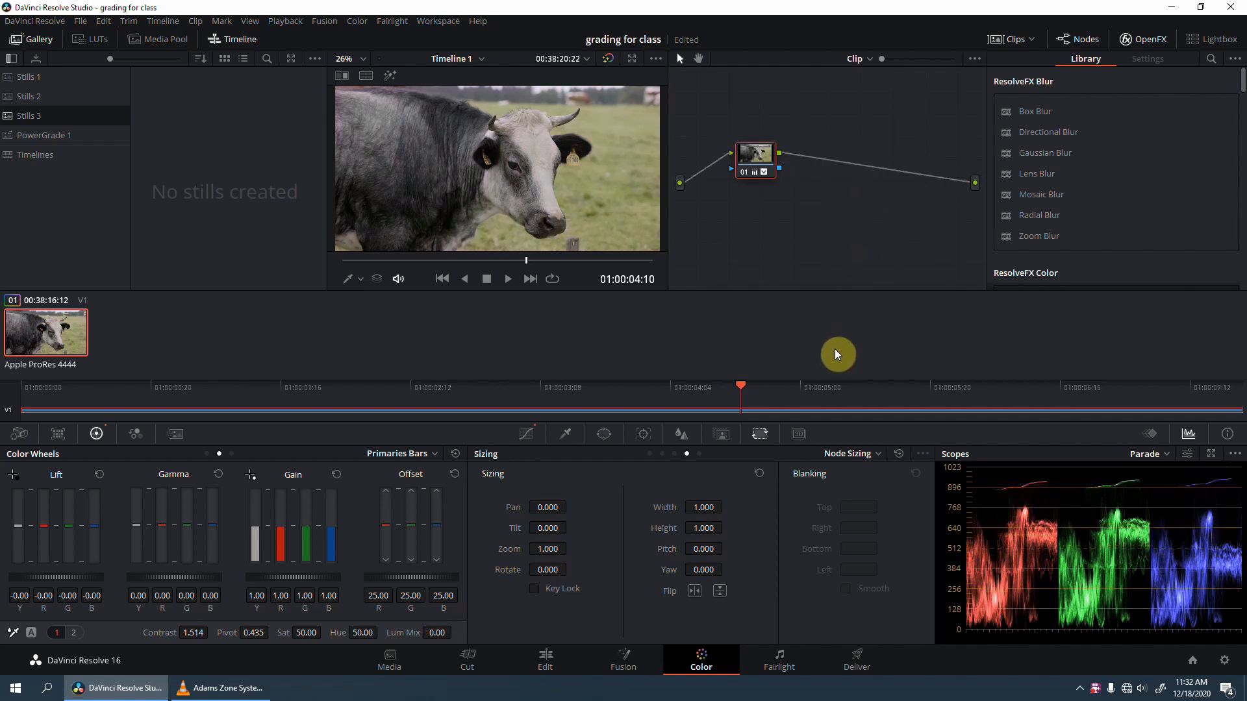
pyautogui.hotkey('ctrl', 'z')
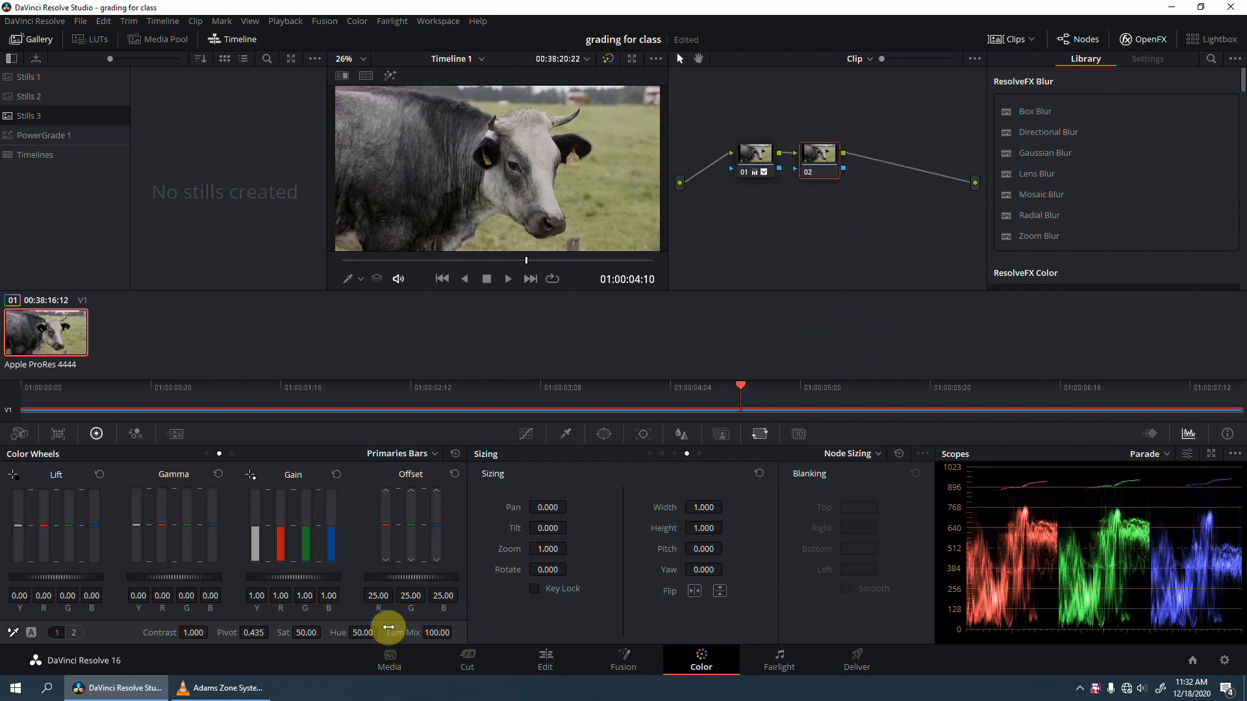
# Step: Set node 02's Lum Mix to 0 and lower its green gain to 0.97
pyautogui.moveTo(447, 628); pyautogui.dragTo(28, 591)
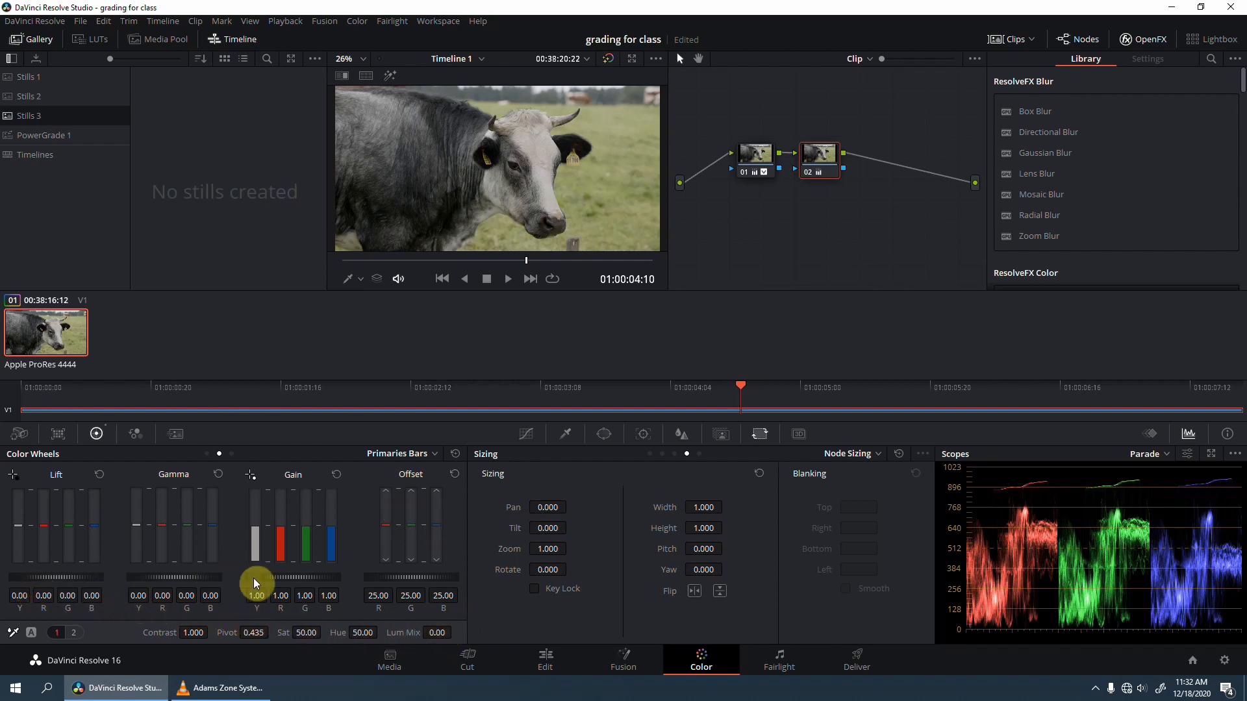
pyautogui.moveTo(309, 539); pyautogui.dragTo(309, 539)
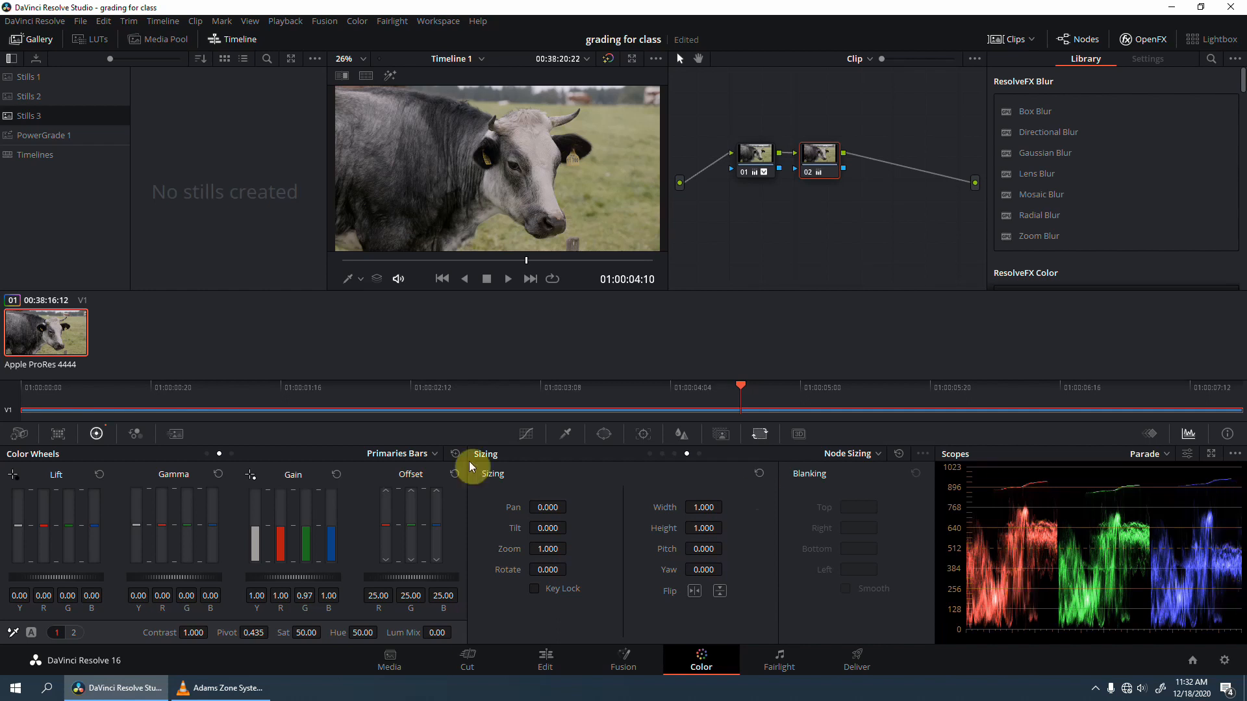
pyautogui.moveTo(309, 547); pyautogui.dragTo(308, 546)
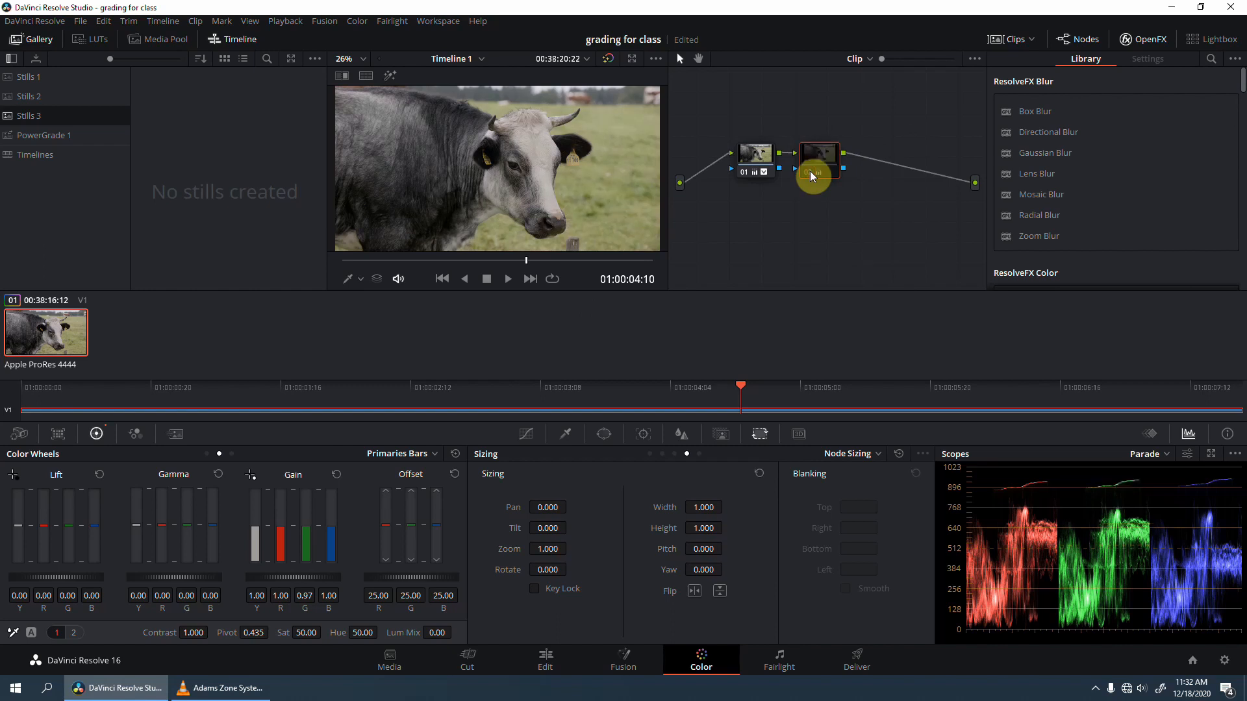
# Step: Reset the Gain and Lum Mix of node 02 to their defaults
pyautogui.click(337, 475)
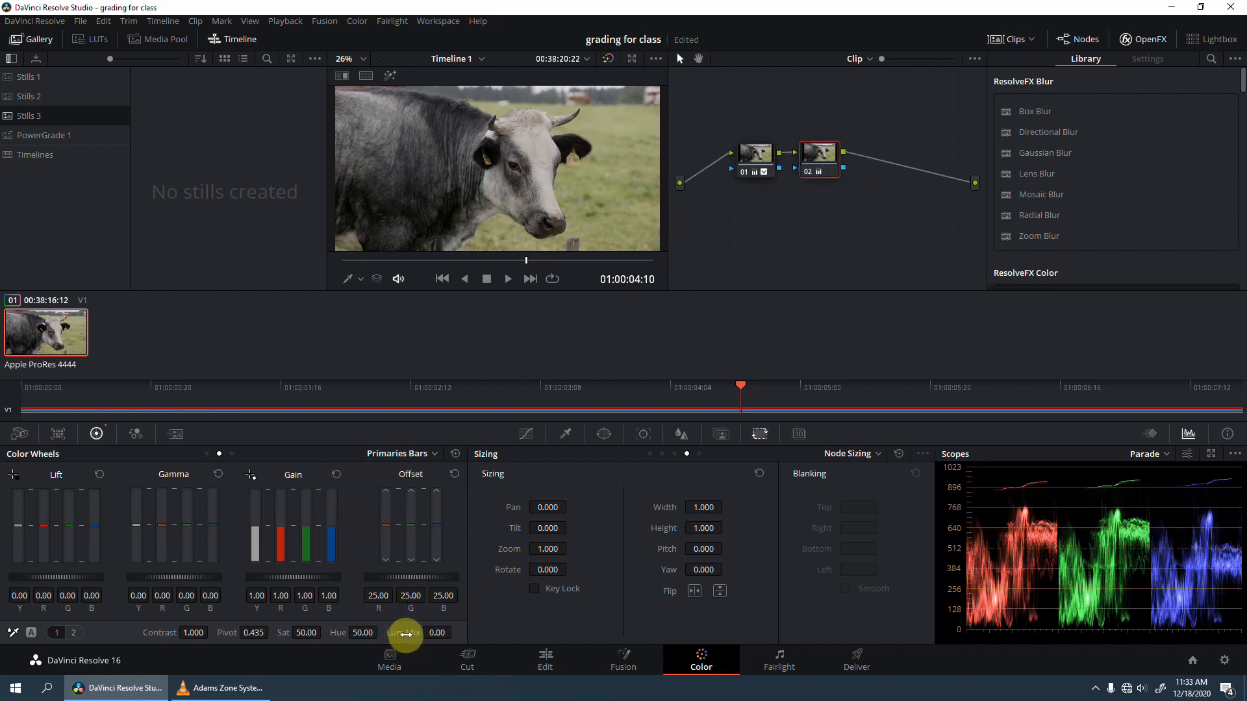
pyautogui.doubleClick(406, 635)
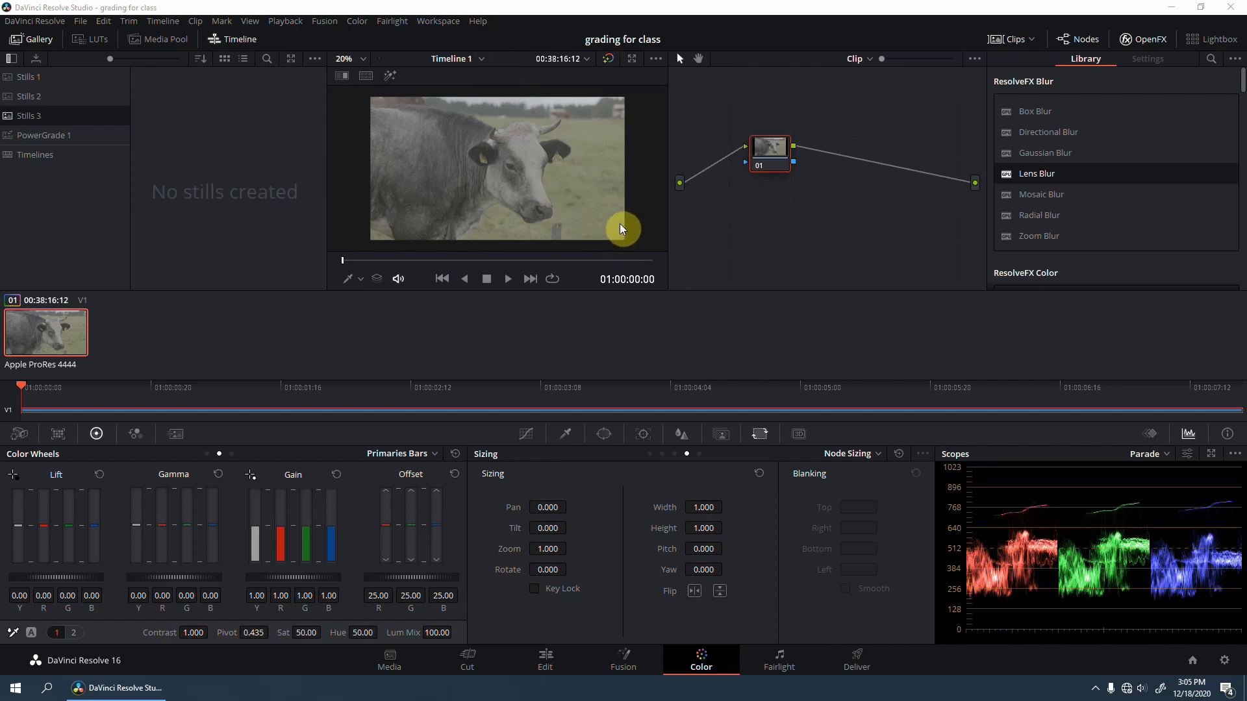
# Step: Raise the contrast of the flat, ungraded cow clip to 1.514 on node 01
pyautogui.scroll(1, 620, 223)
pyautogui.scroll(1, 598, 244)
pyautogui.click(609, 240)
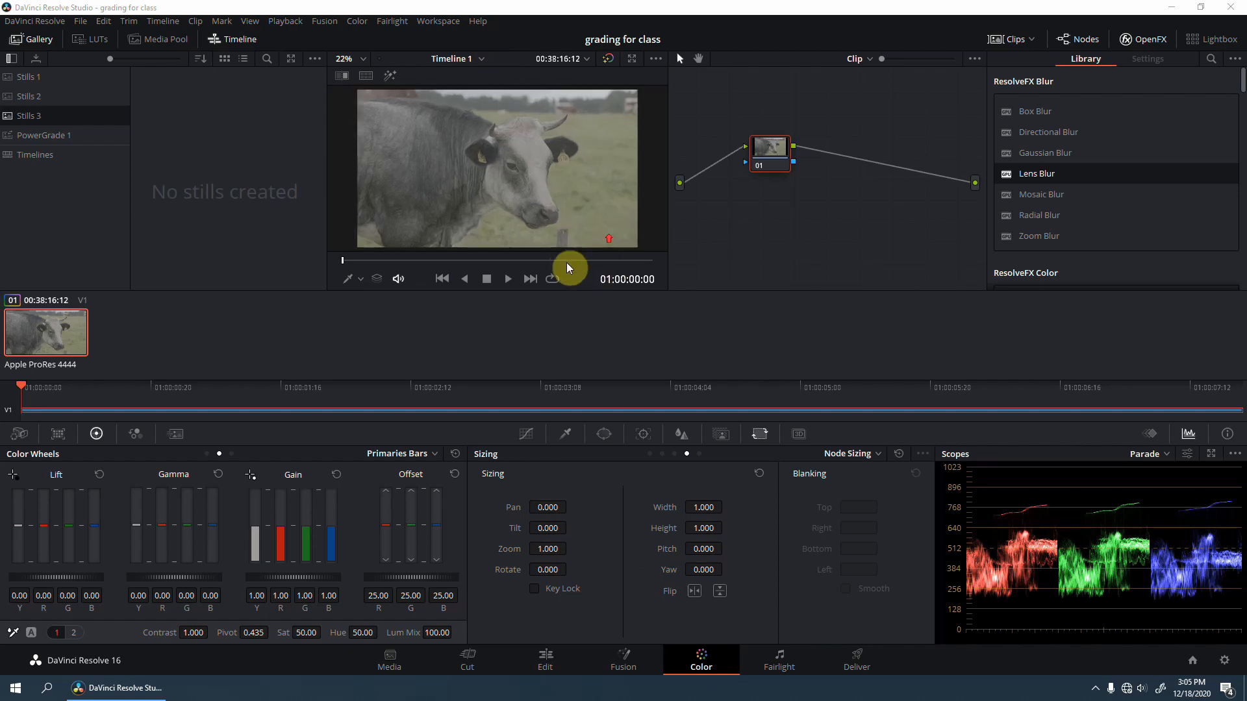
pyautogui.moveTo(566, 262); pyautogui.dragTo(418, 290)
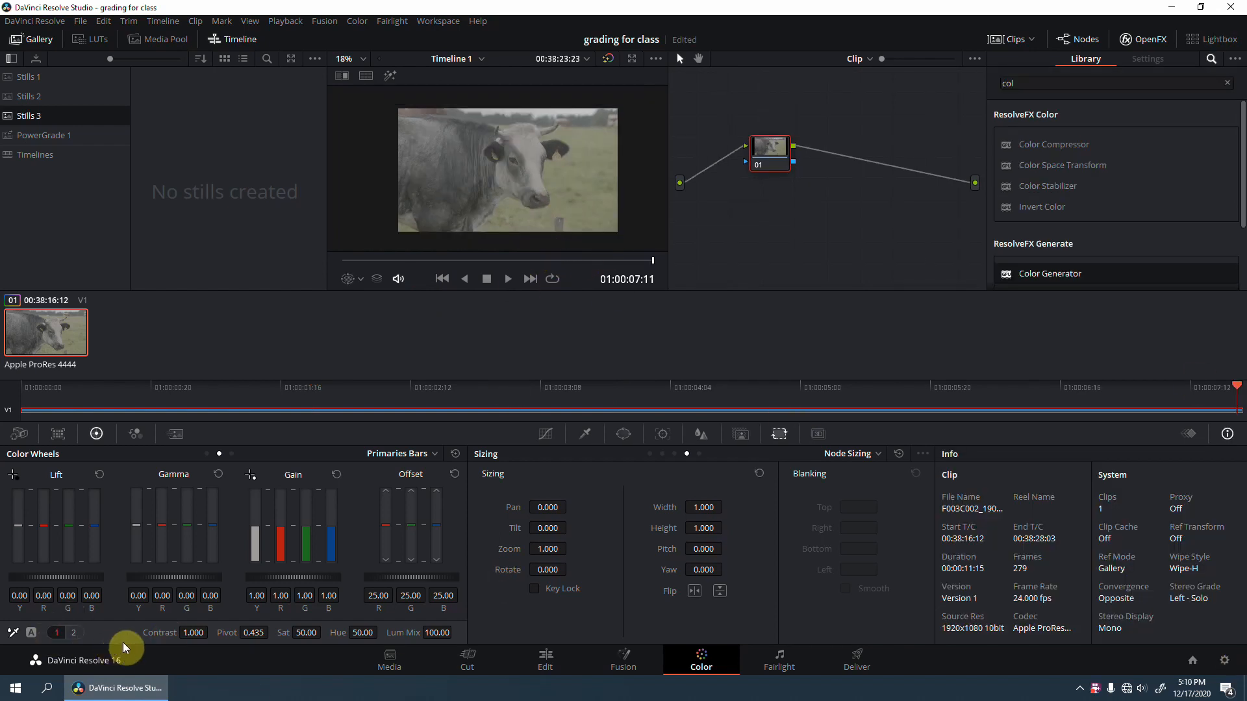
pyautogui.moveTo(185, 633); pyautogui.dragTo(351, 662)
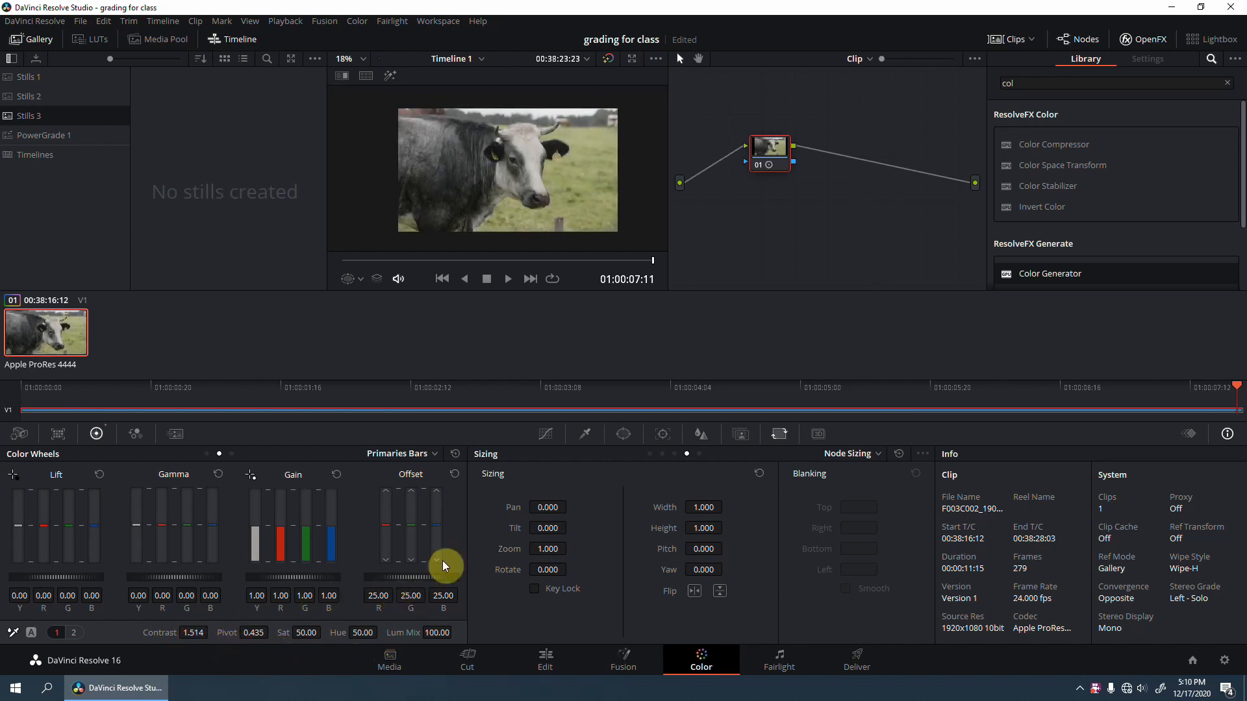
# Step: Shape node 01's custom curve by pulling the black and white points inward, lifting the shadows slightly and lowering the highlights slightly
pyautogui.click(546, 437)
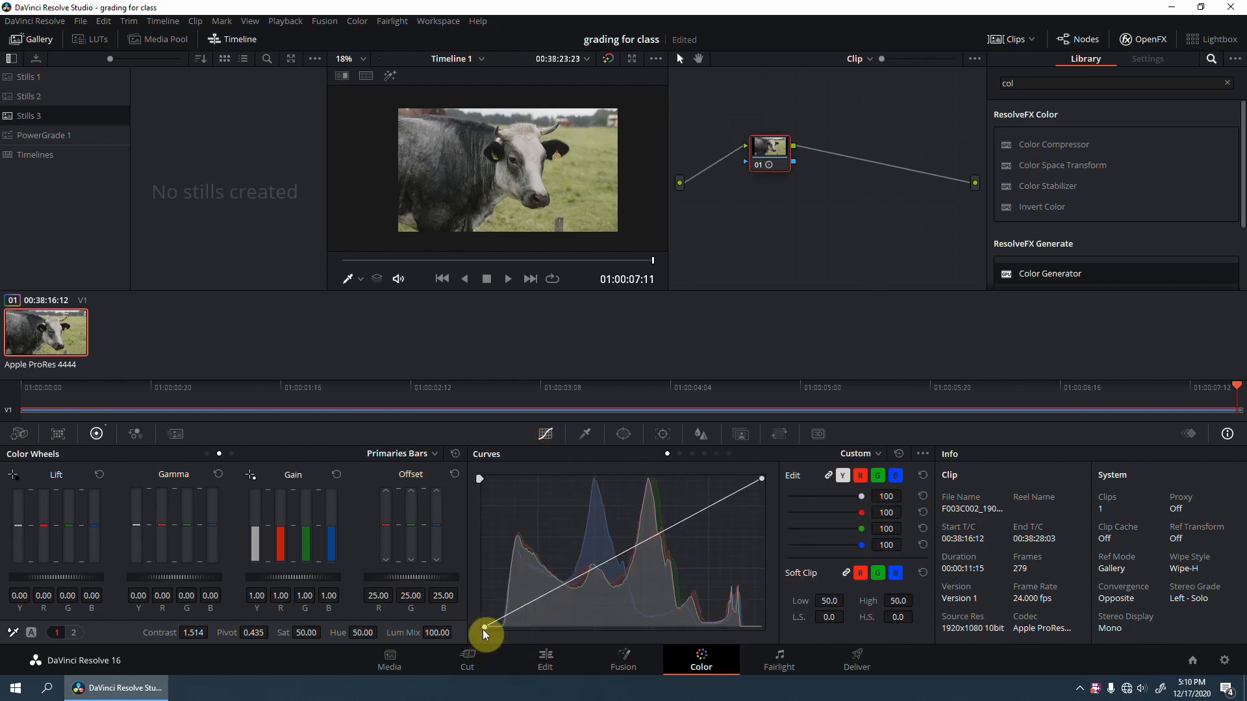
pyautogui.moveTo(483, 629); pyautogui.dragTo(502, 633)
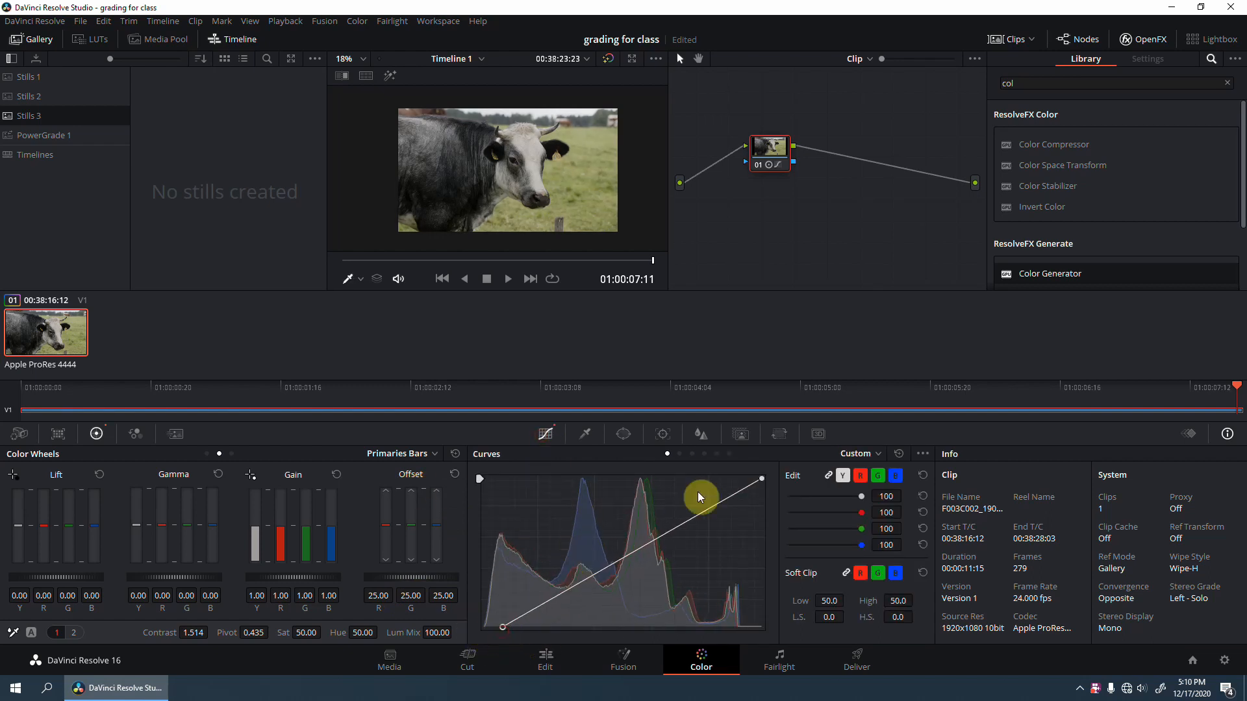
pyautogui.moveTo(760, 478); pyautogui.dragTo(752, 475)
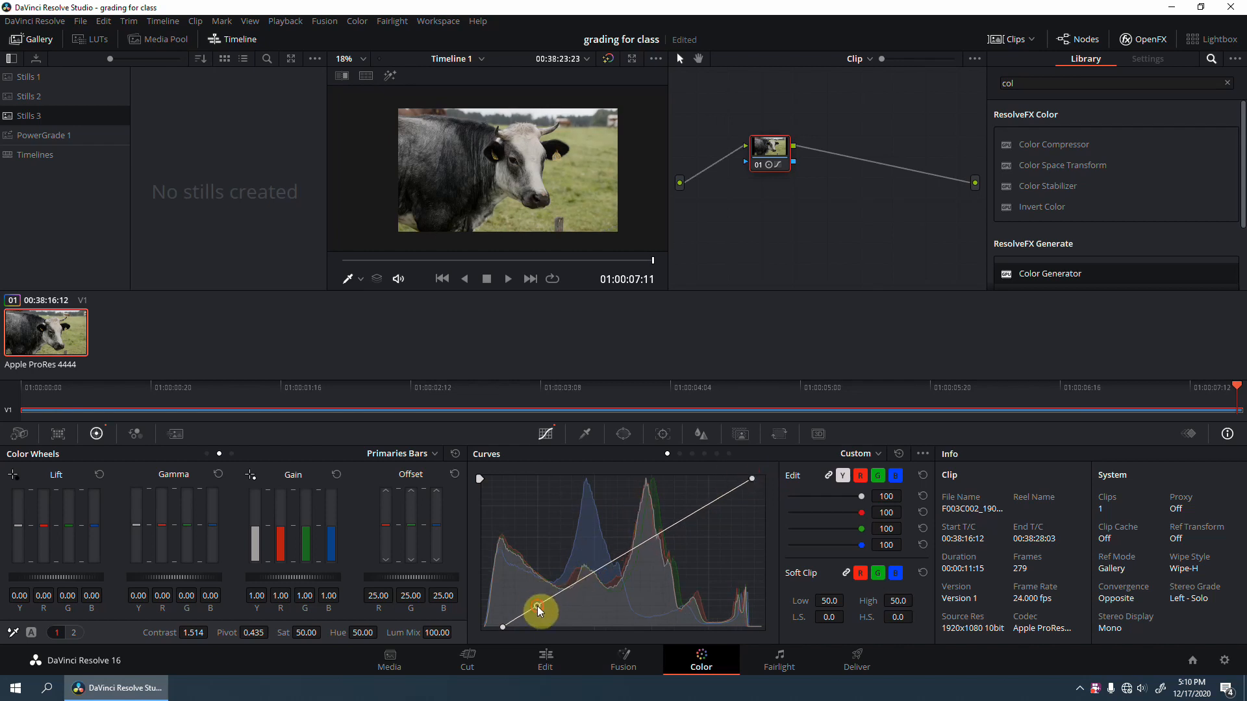
pyautogui.moveTo(537, 606); pyautogui.dragTo(539, 598)
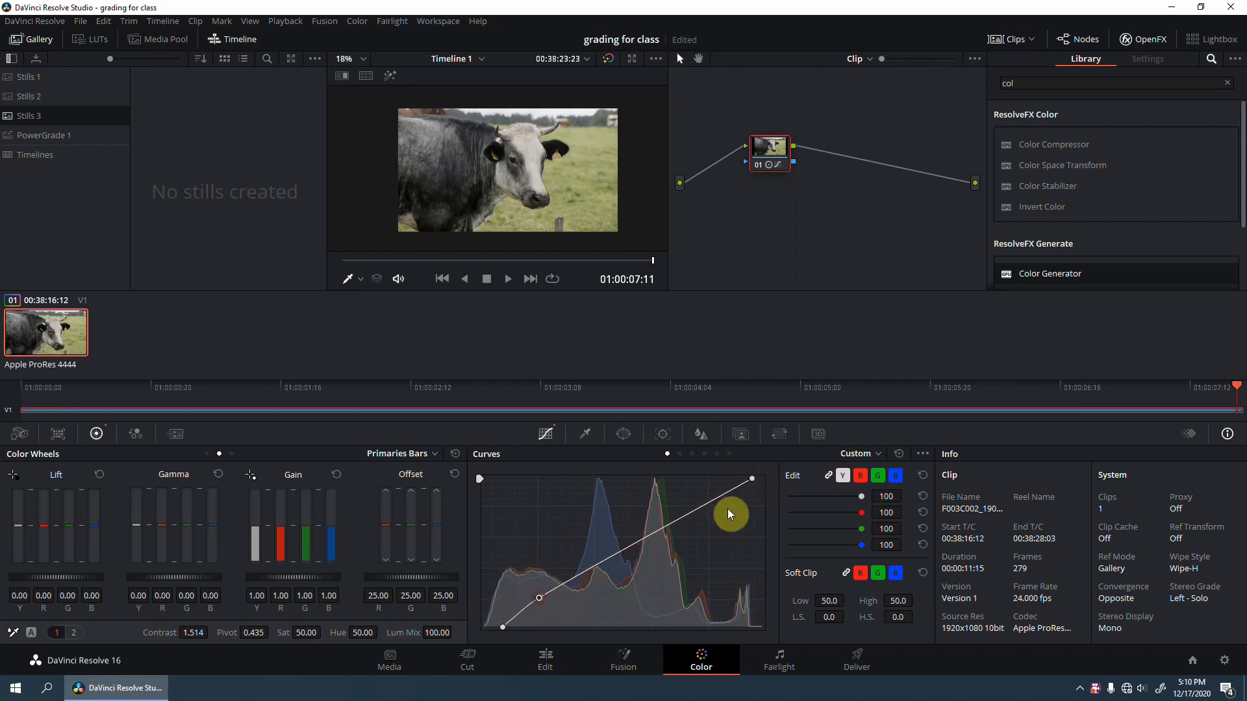
pyautogui.moveTo(715, 501); pyautogui.dragTo(714, 508)
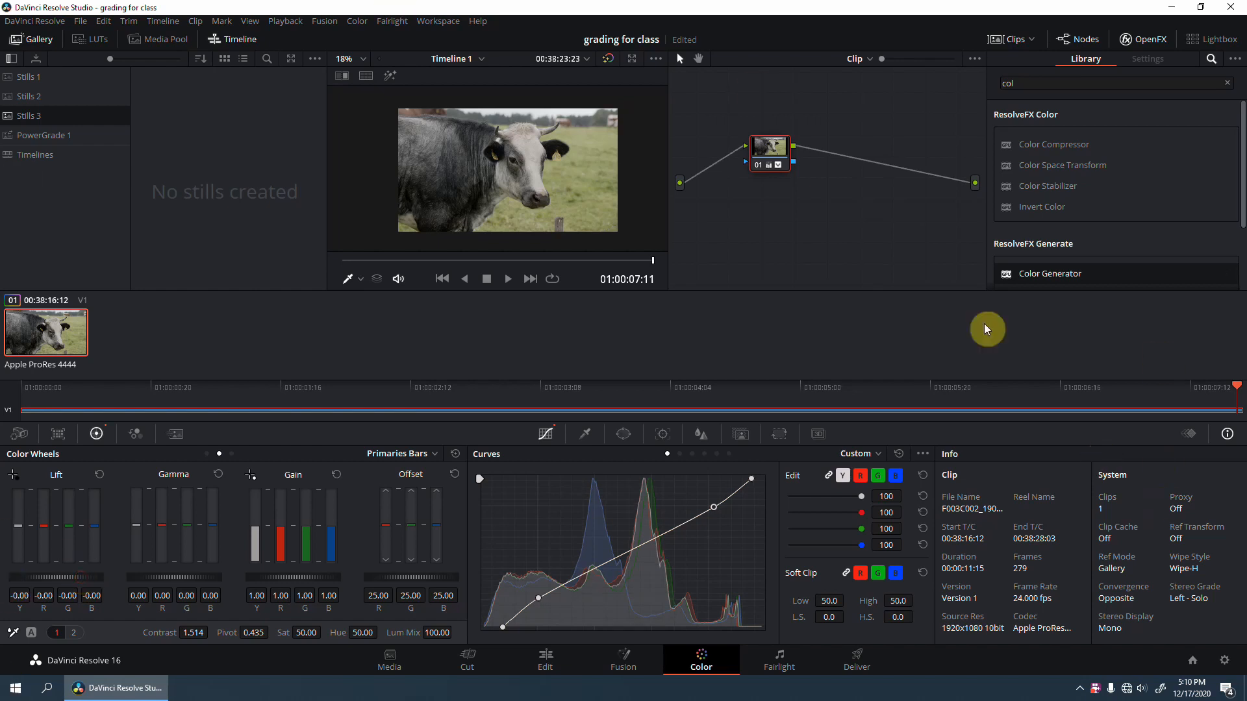
# Step: Add serial node 02 and place a narrow oval window, size about 13.76 and aspect about 22.99, on clean grass beside the fence post
pyautogui.hotkey('alt', 's')
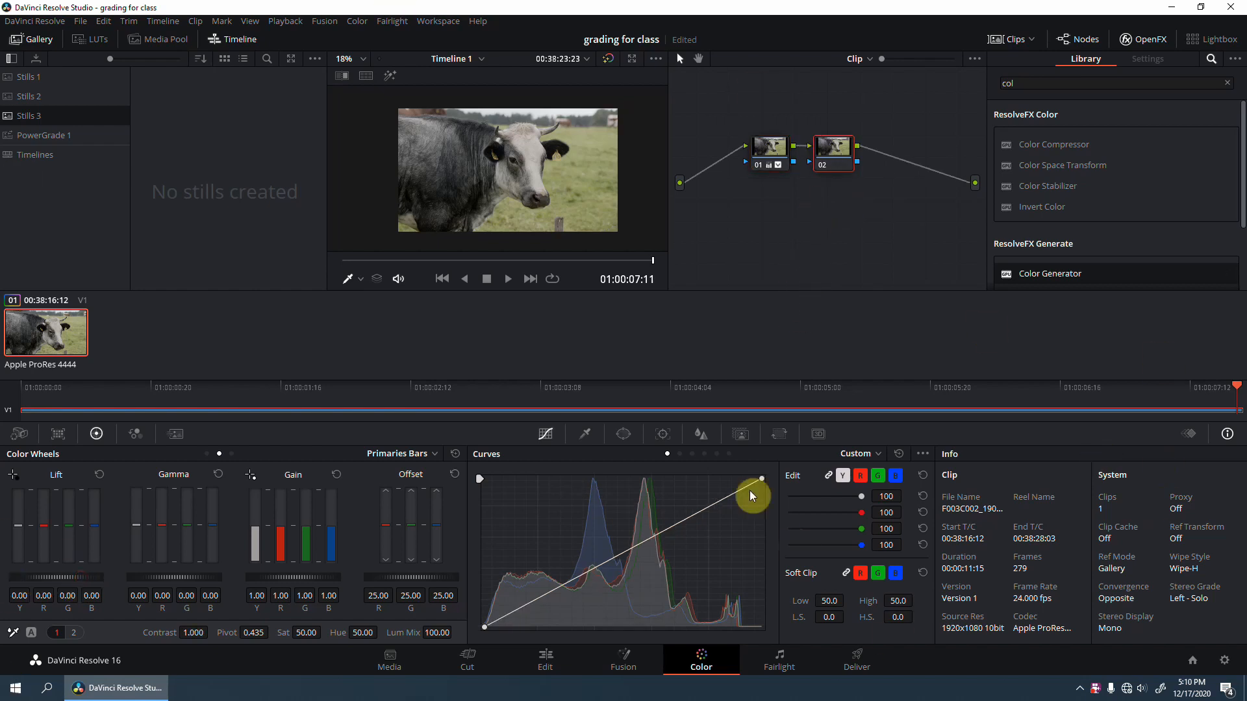
pyautogui.click(777, 435)
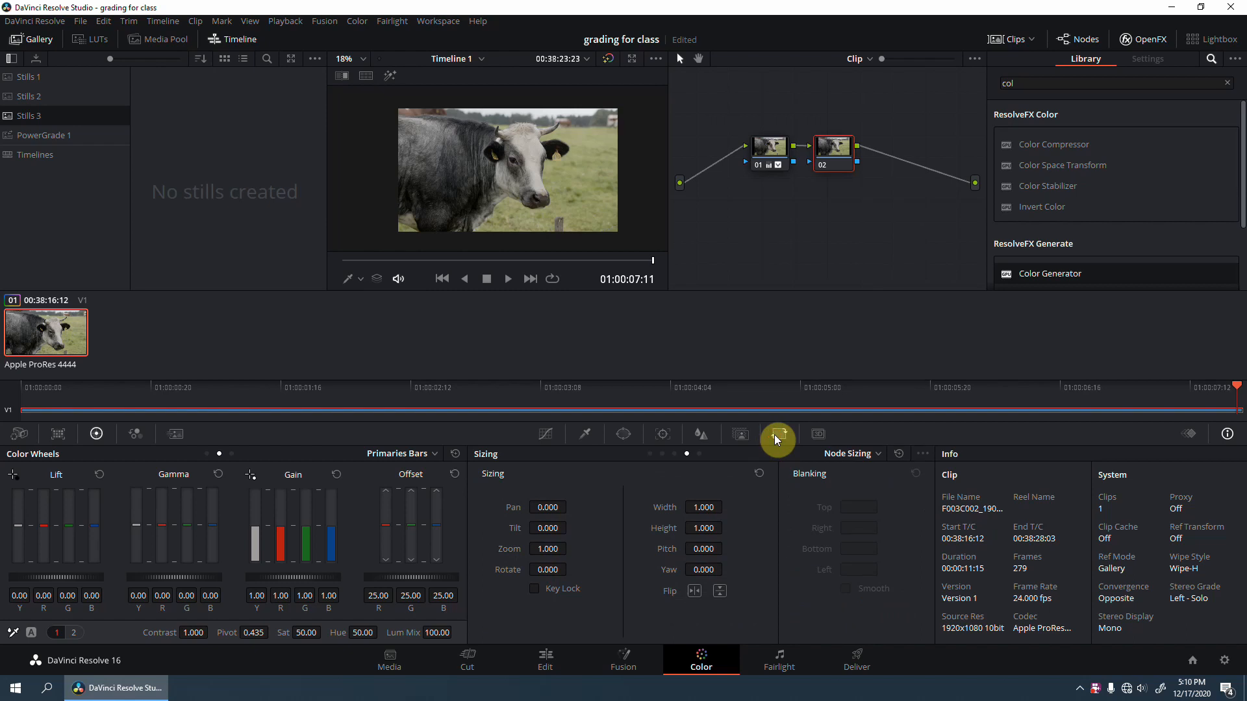
pyautogui.click(625, 435)
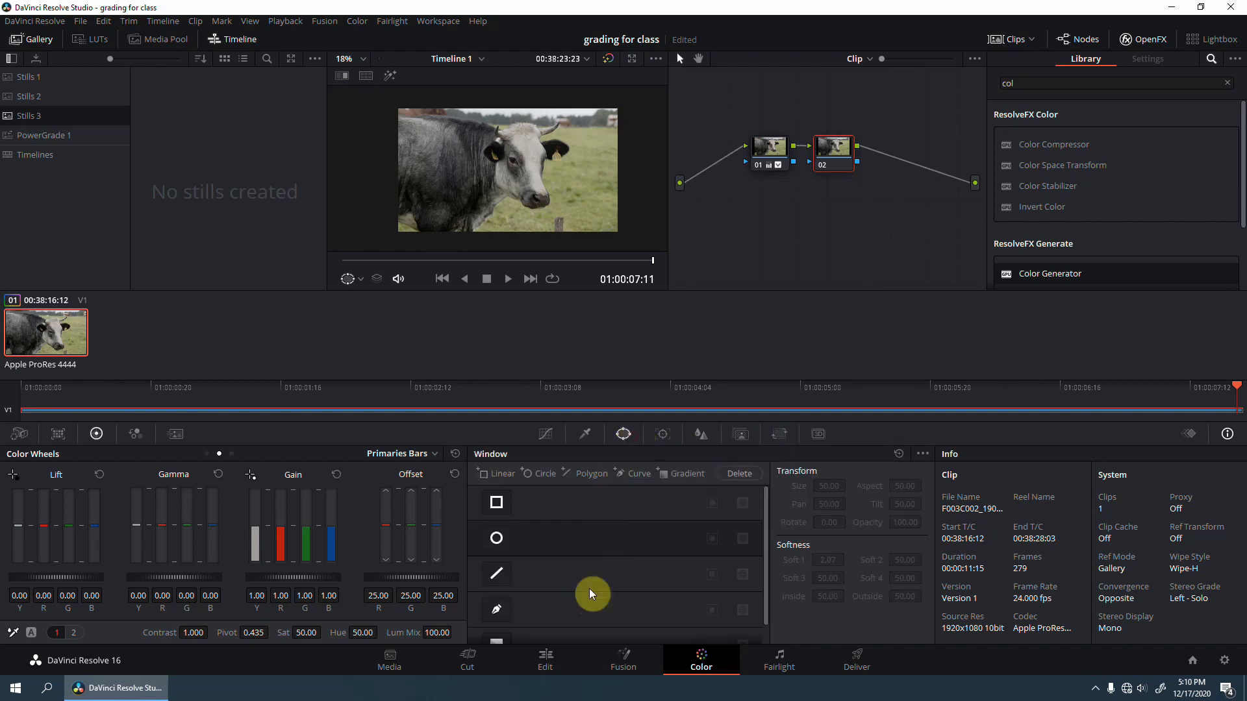
pyautogui.click(496, 538)
pyautogui.scroll(2, 536, 218)
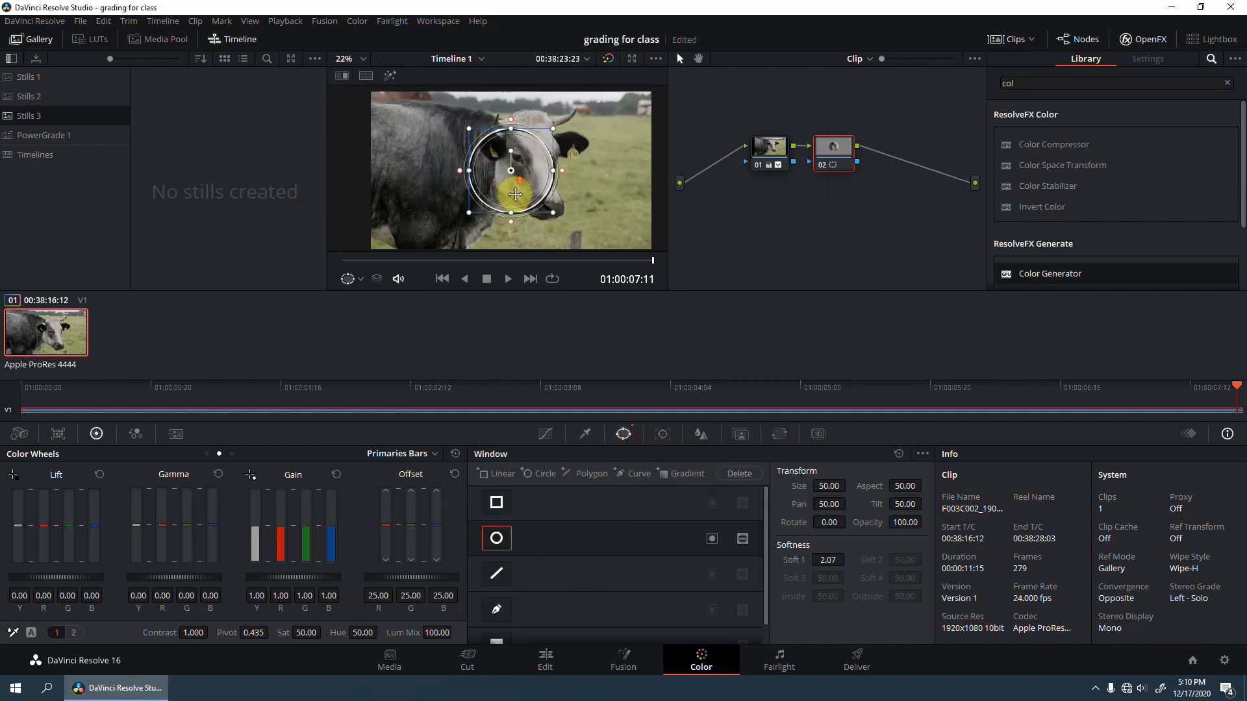
pyautogui.scroll(-1, 537, 193)
pyautogui.moveTo(491, 138); pyautogui.dragTo(579, 209)
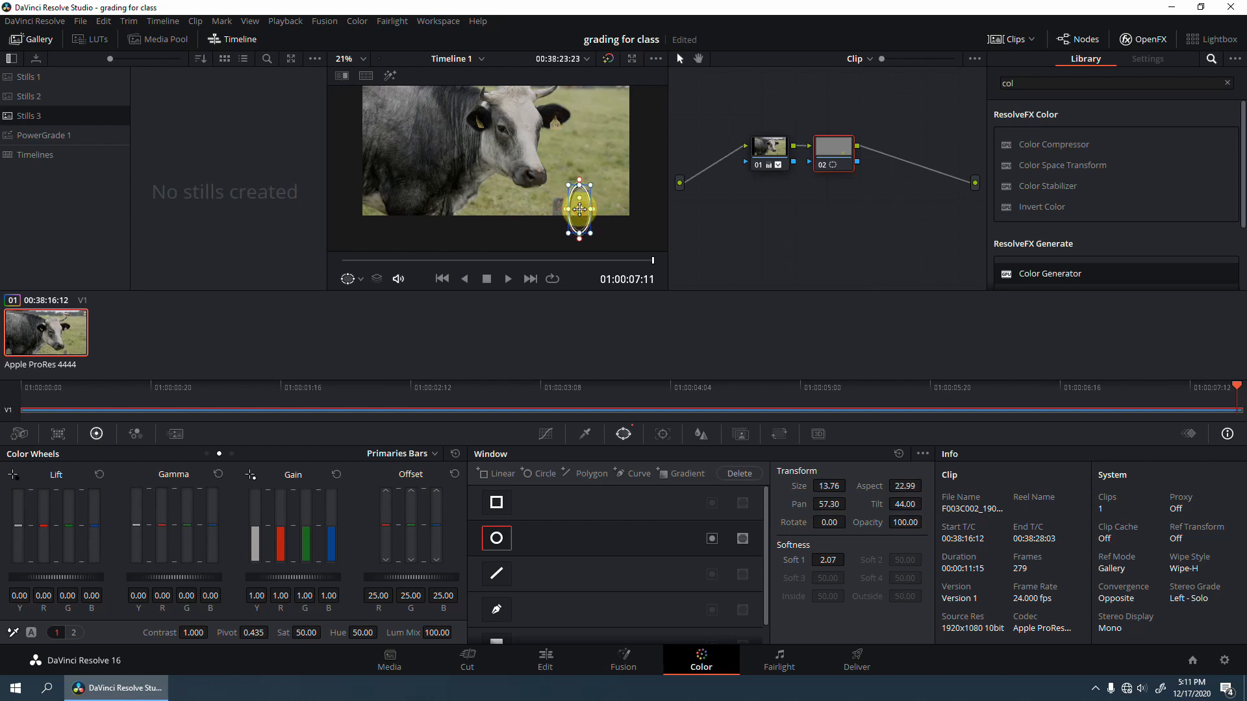
pyautogui.moveTo(535, 152); pyautogui.dragTo(553, 174)
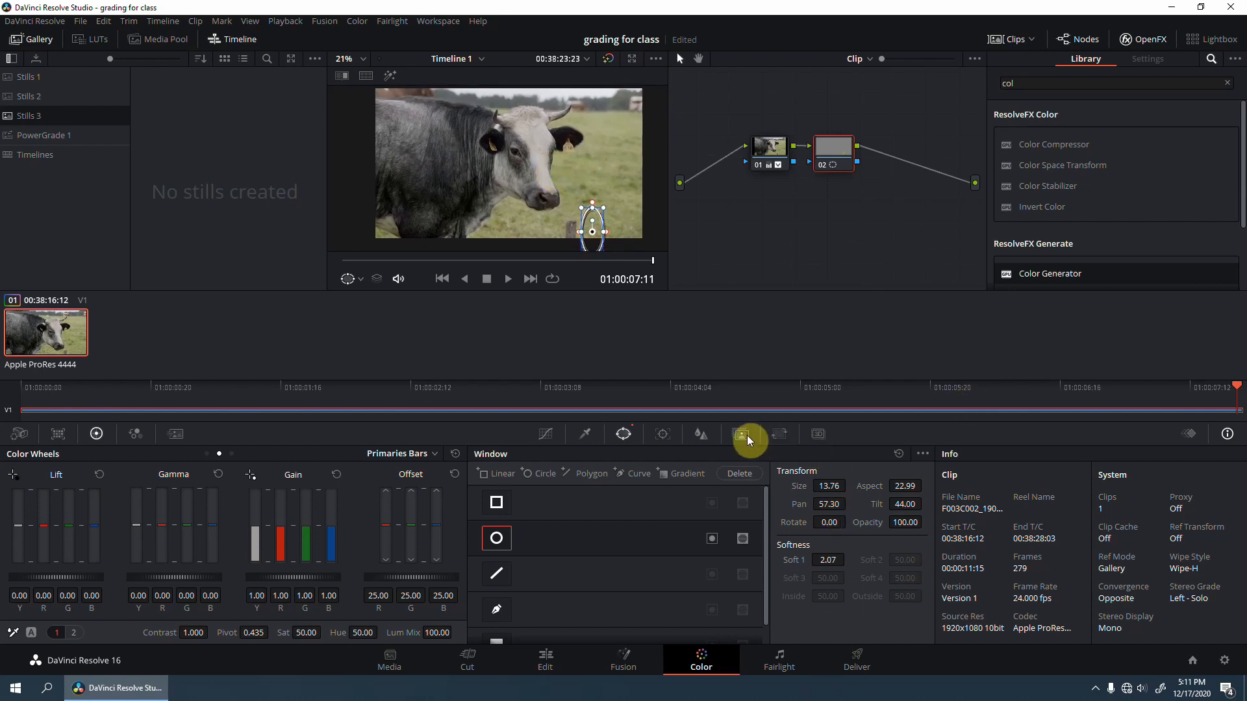
# Step: Cover the fence post with the windowed grass by setting node 02's Node Sizing pan to -132, and raise the window softness to about 2.75
pyautogui.click(774, 436)
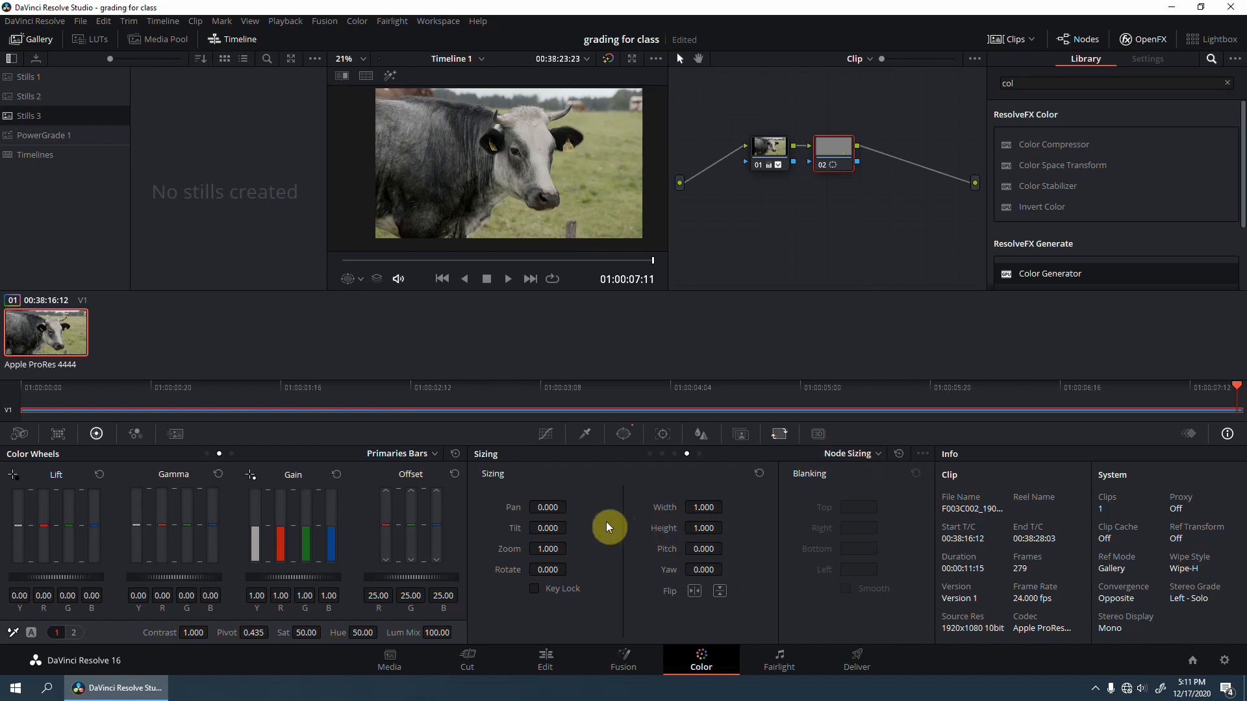
pyautogui.moveTo(539, 507); pyautogui.dragTo(385, 483)
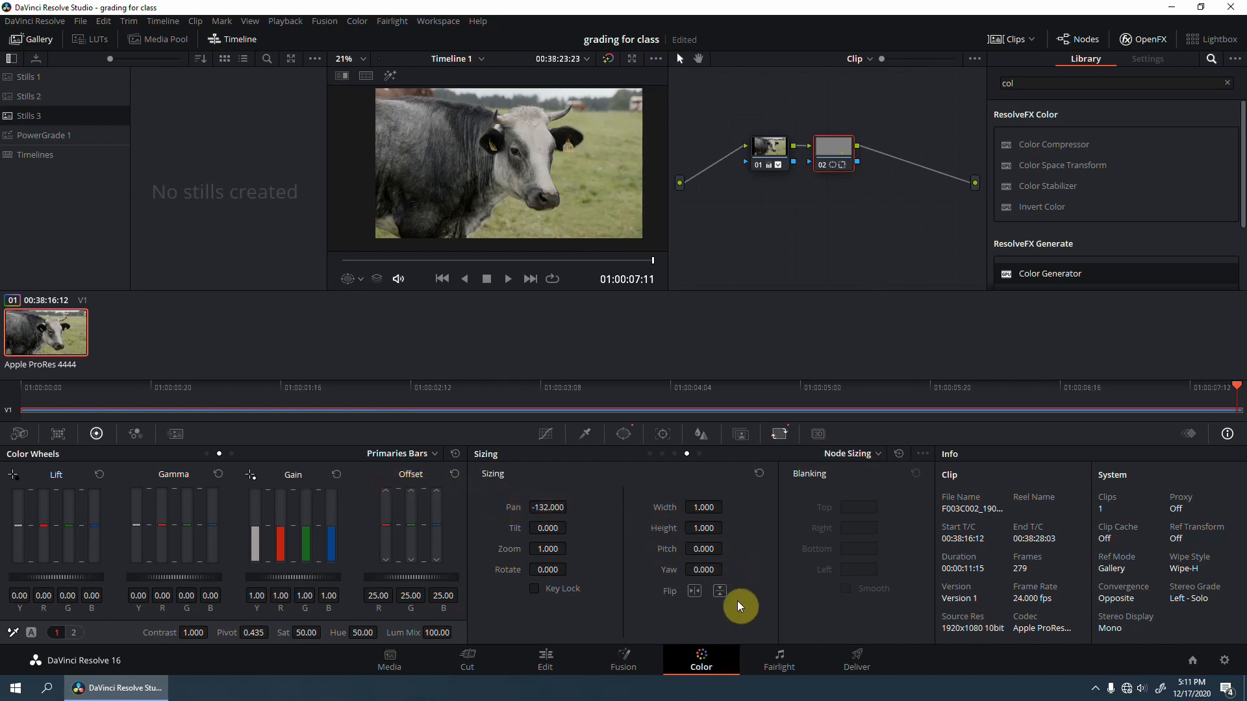
pyautogui.click(624, 439)
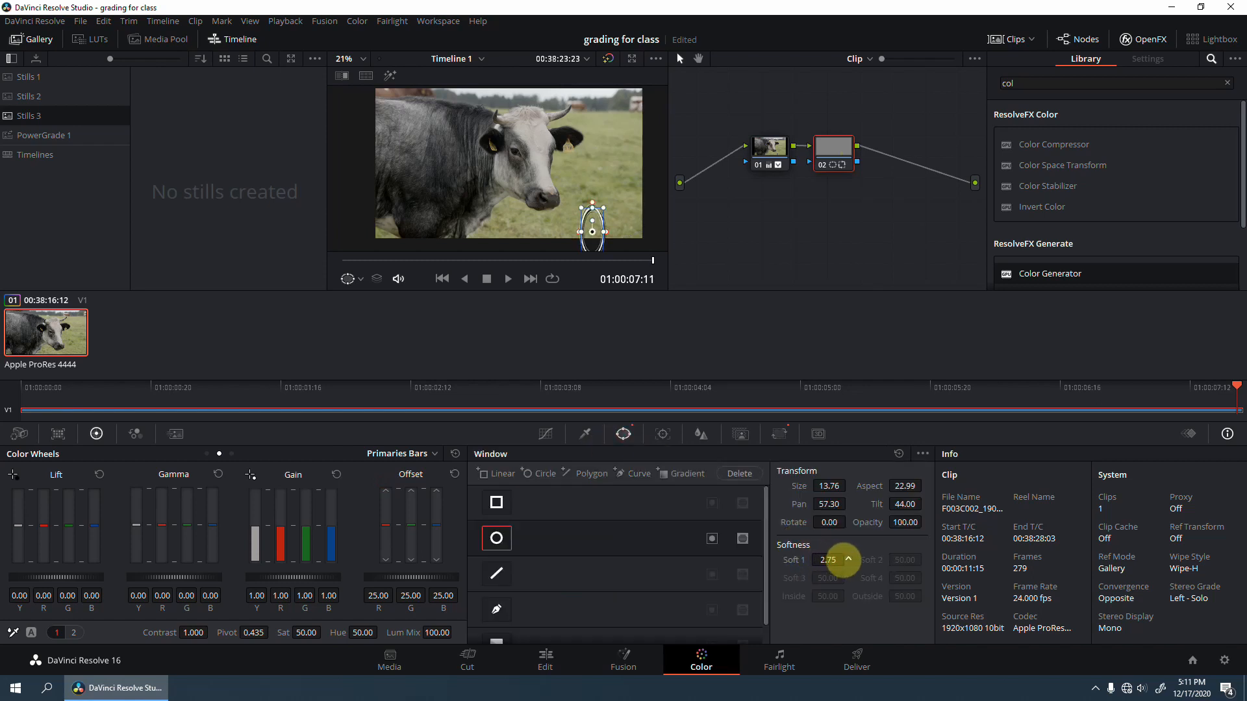
pyautogui.click(778, 437)
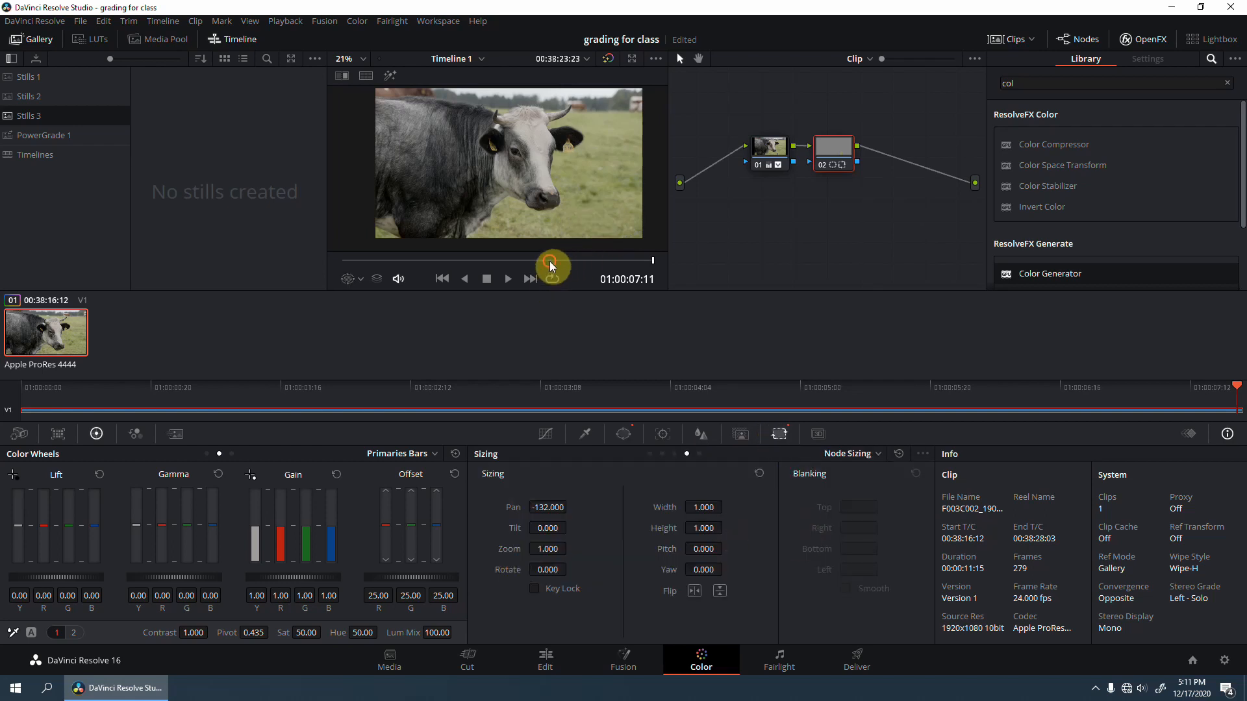
# Step: Scrub and play the cow clip while toggling node 02 off and on to examine the fence post patch
pyautogui.click(479, 260)
pyautogui.moveTo(421, 255); pyautogui.dragTo(246, 218)
pyautogui.moveTo(404, 269); pyautogui.dragTo(769, 312)
pyautogui.moveTo(535, 282)
pyautogui.mouseDown()
pyautogui.moveTo(16, 159)
pyautogui.moveTo(531, 262)
pyautogui.mouseUp()
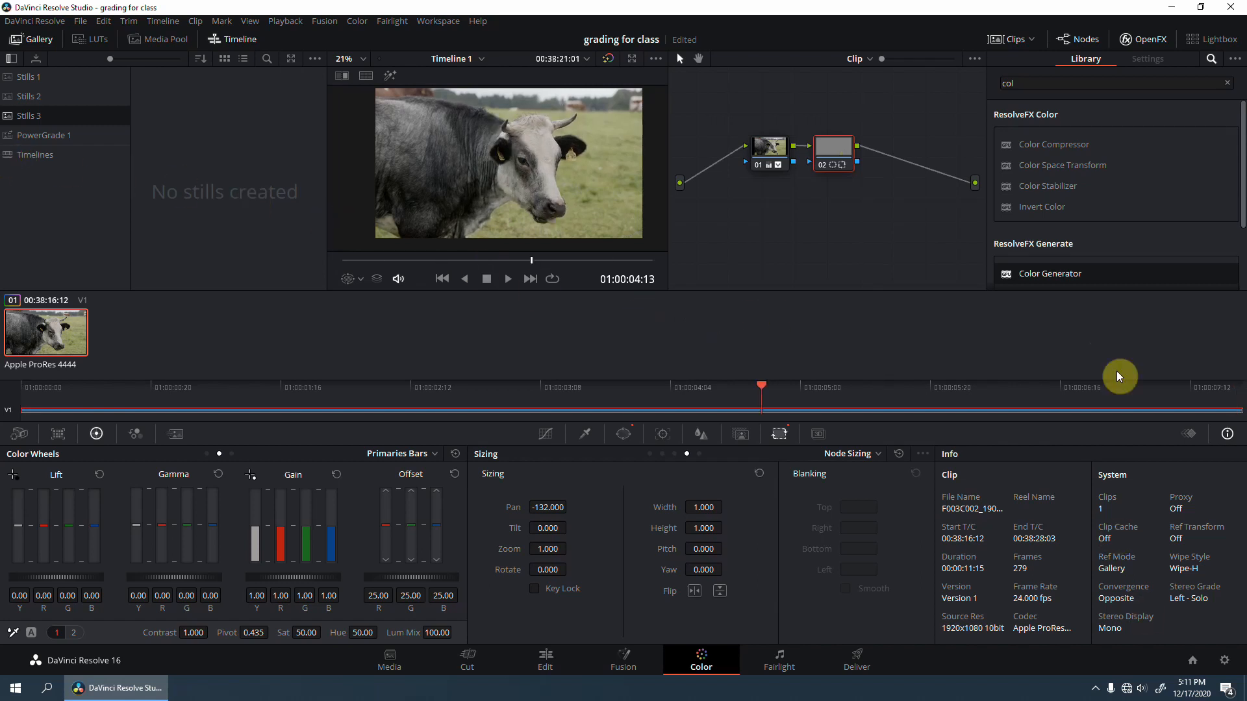
pyautogui.click(822, 162)
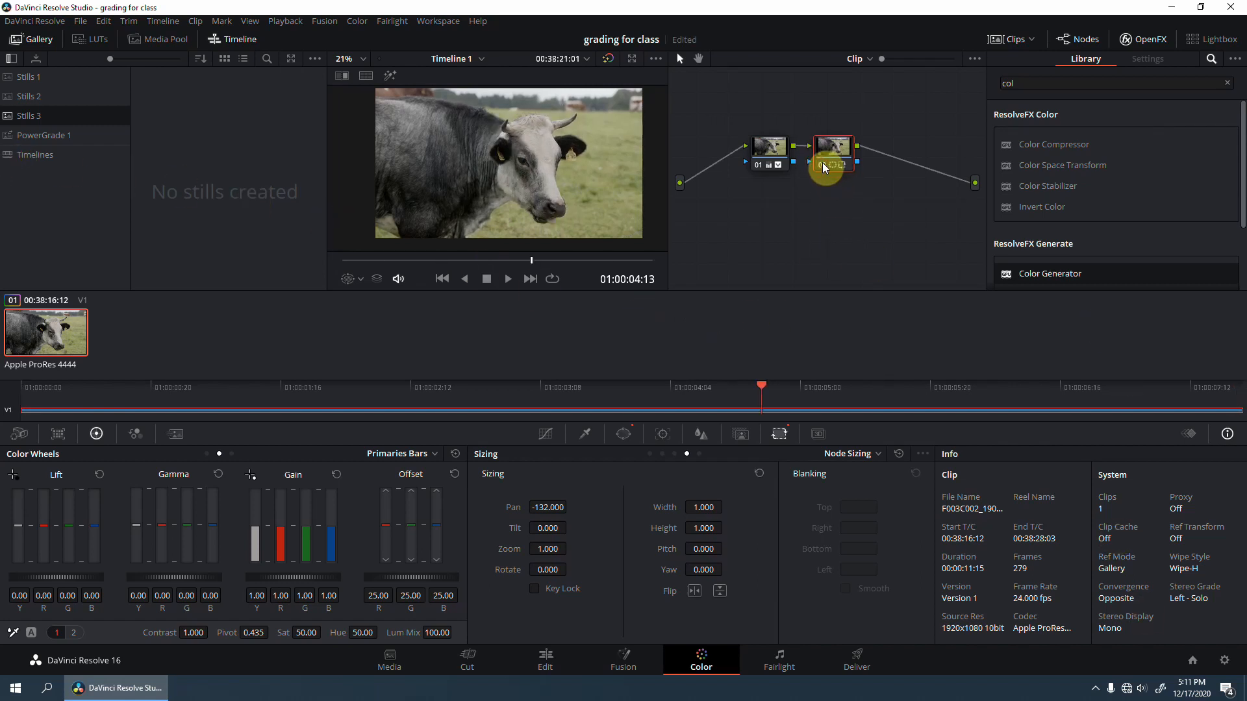
pyautogui.click(823, 162)
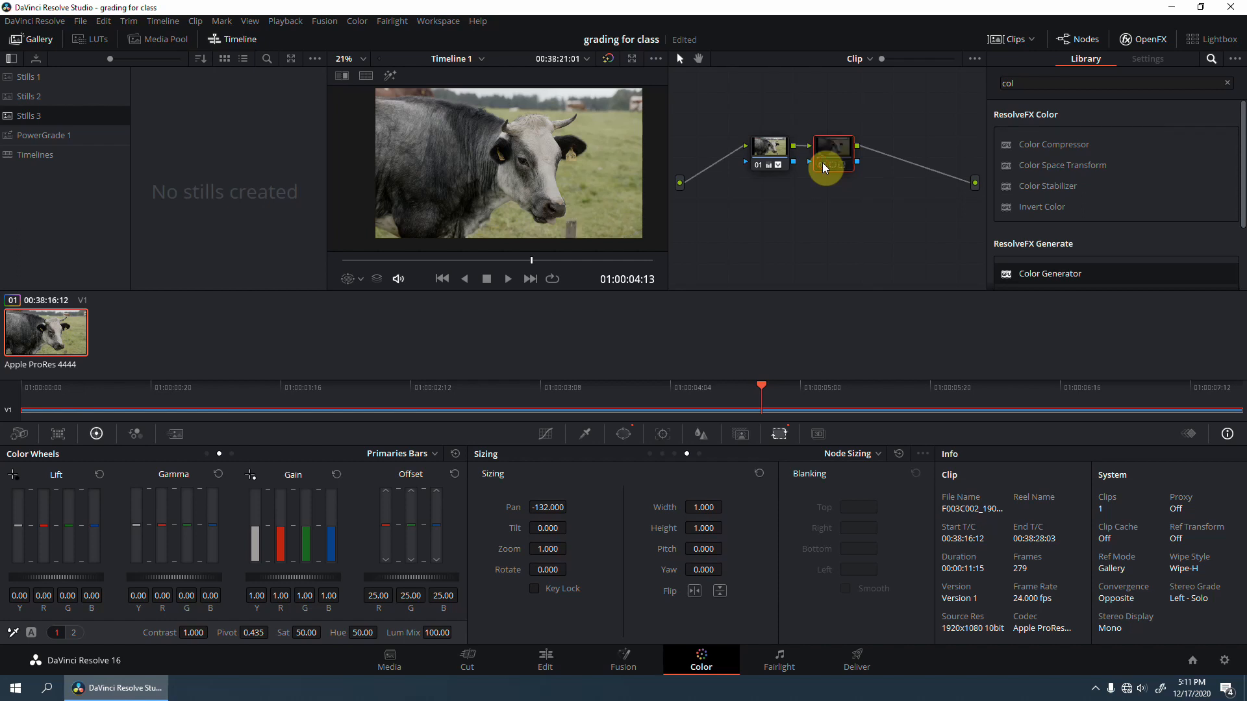
pyautogui.moveTo(585, 263); pyautogui.dragTo(1, 250)
pyautogui.press('space')
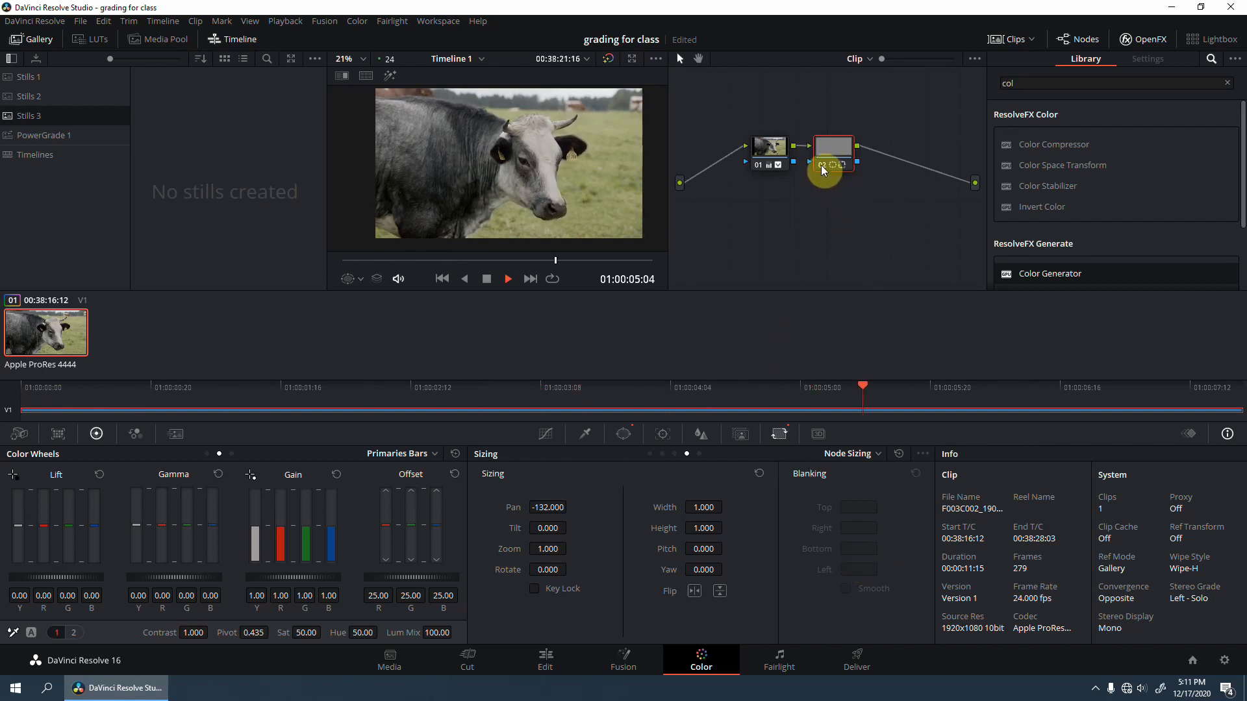
pyautogui.press('space')
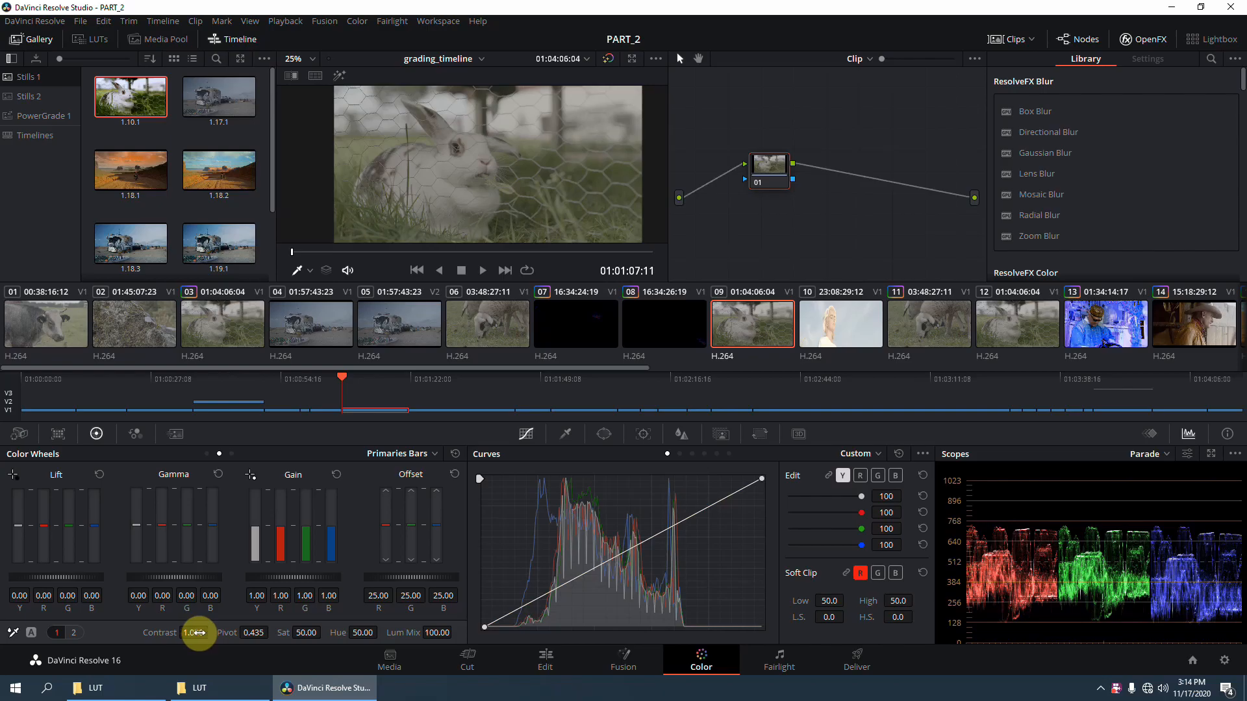
# Step: Raise the flat rabbit clip's contrast to 1.430 and pull the luma curve's black and white points inward
pyautogui.moveTo(194, 632); pyautogui.dragTo(348, 633)
pyautogui.moveTo(486, 627); pyautogui.dragTo(497, 630)
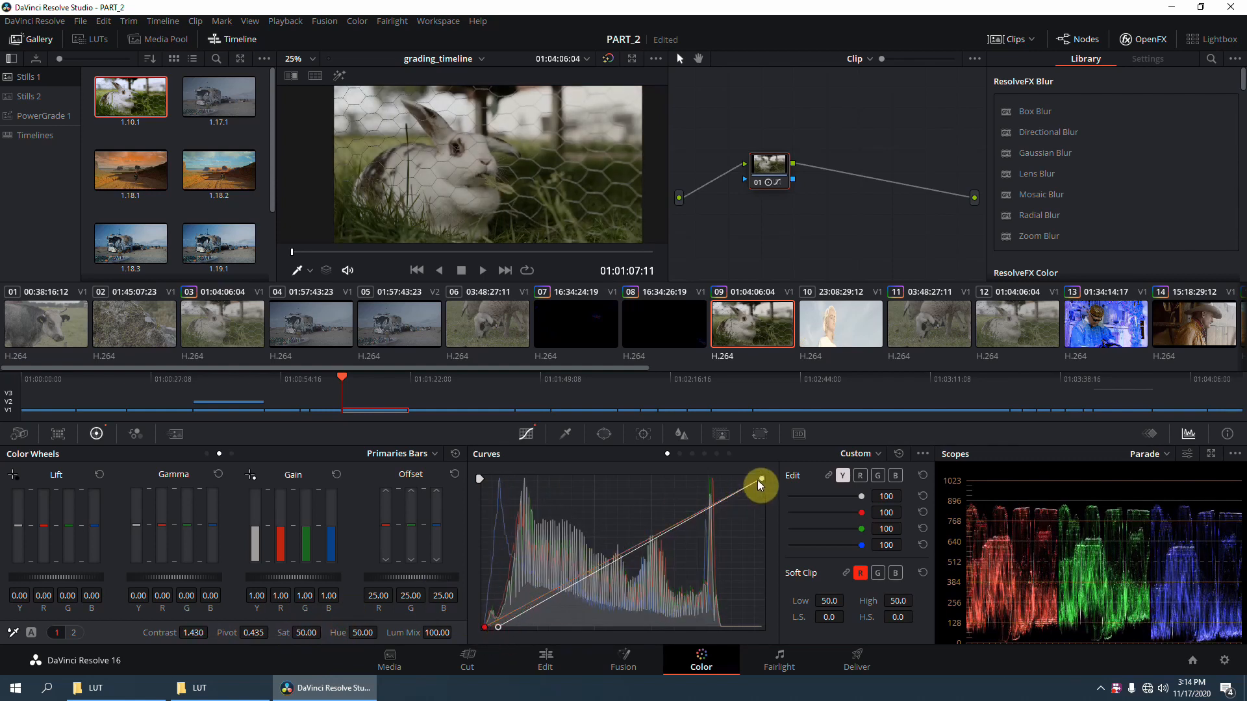
pyautogui.moveTo(759, 480); pyautogui.dragTo(731, 454)
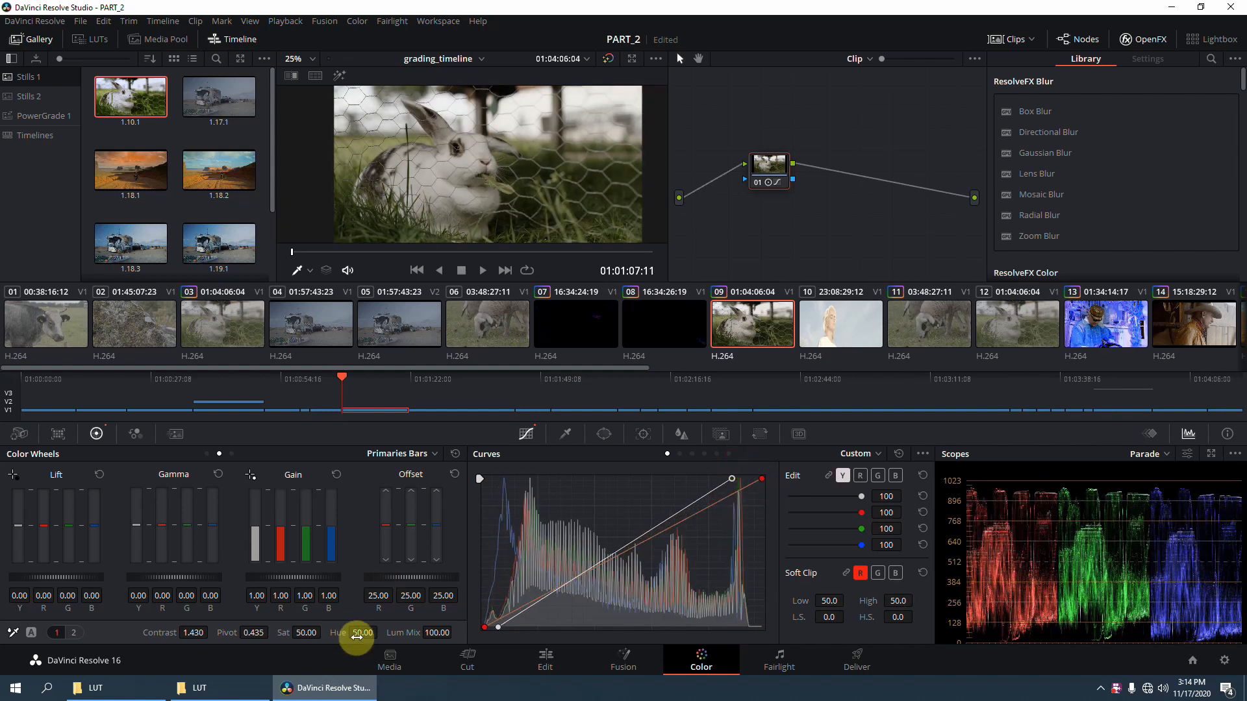
# Step: Raise the rabbit clip's master gamma to 0.02 and cool its color temperature to about -310 on node 01
pyautogui.moveTo(152, 578); pyautogui.dragTo(189, 576)
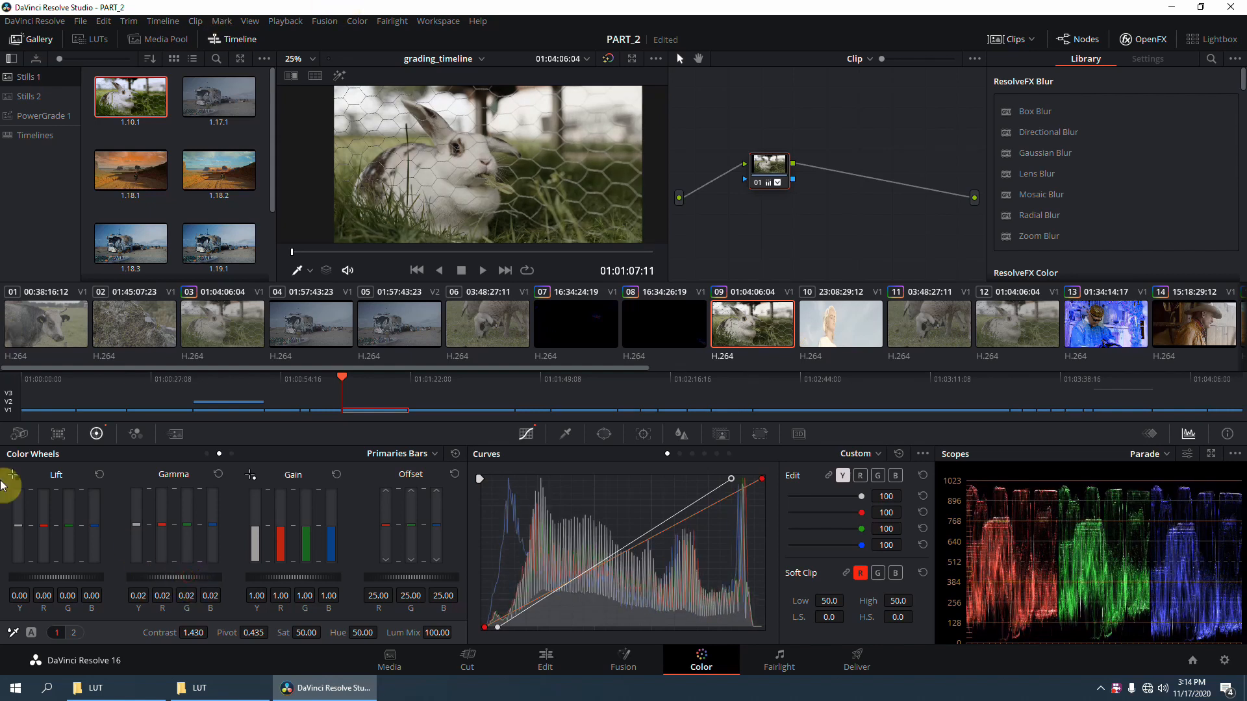
pyautogui.click(74, 633)
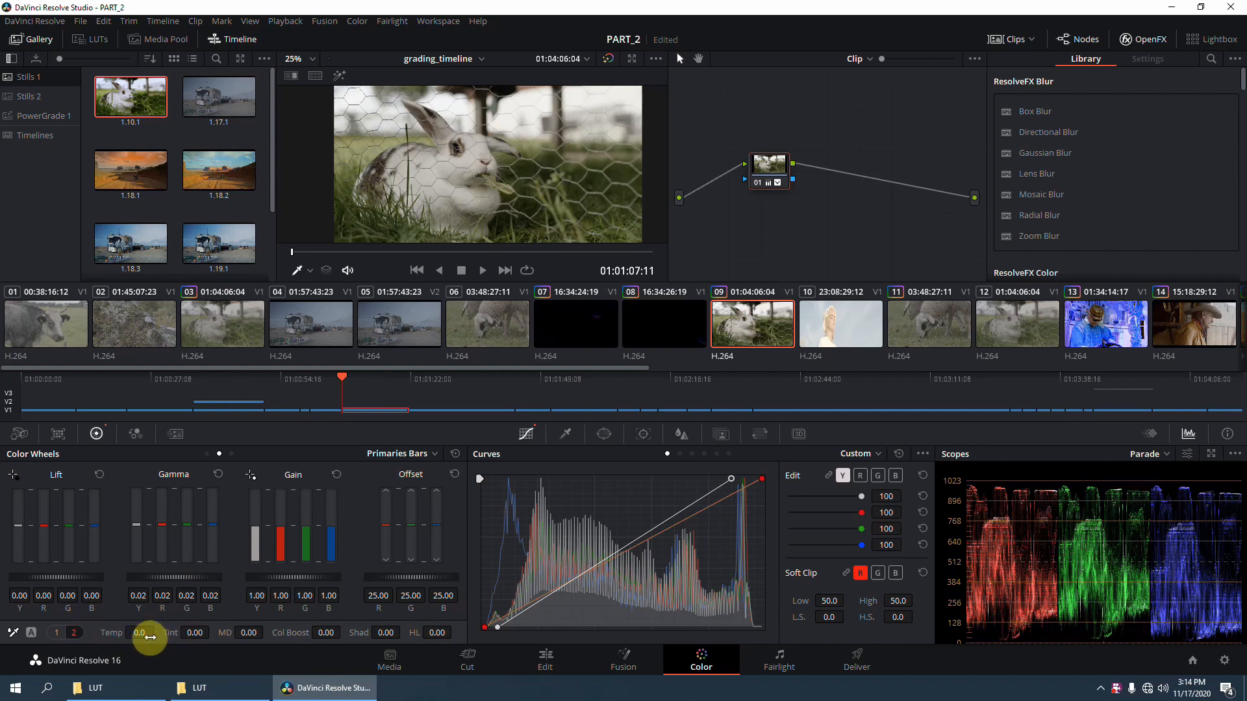
pyautogui.moveTo(139, 633); pyautogui.dragTo(125, 631)
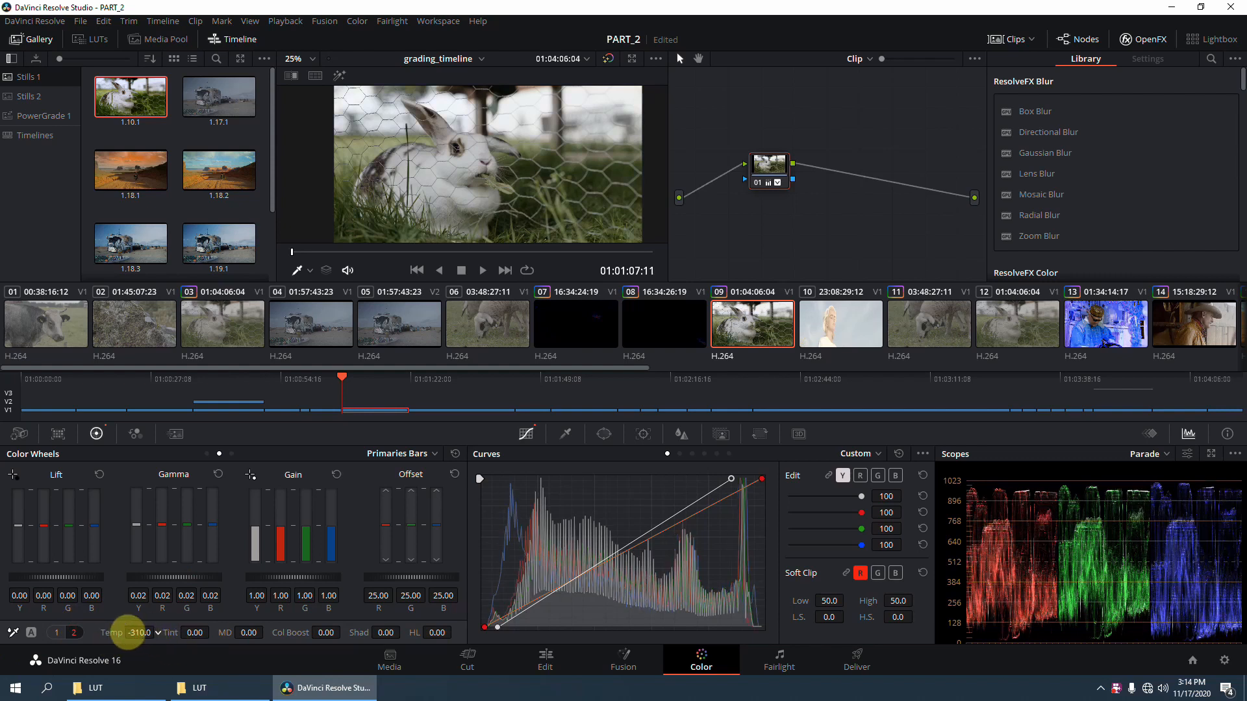
# Step: Add serial node 02 to the rabbit clip and reduce its saturation to 22.20
pyautogui.hotkey('alt', 's')
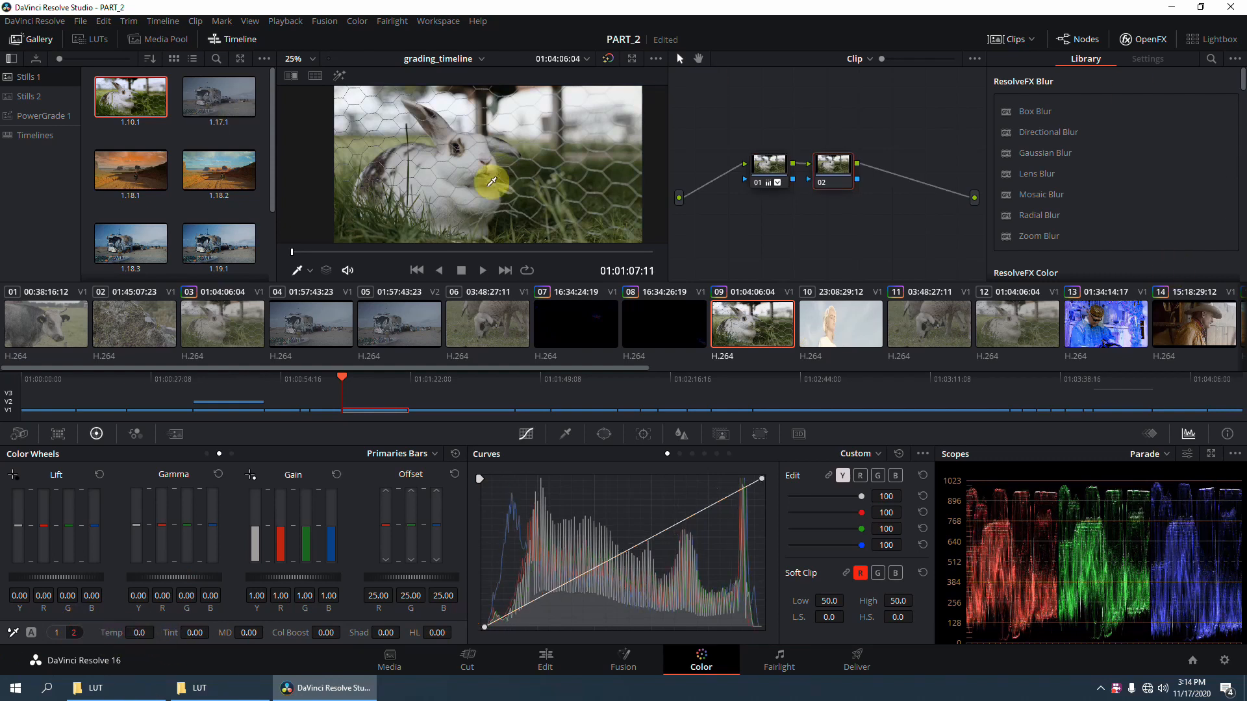
pyautogui.click(57, 632)
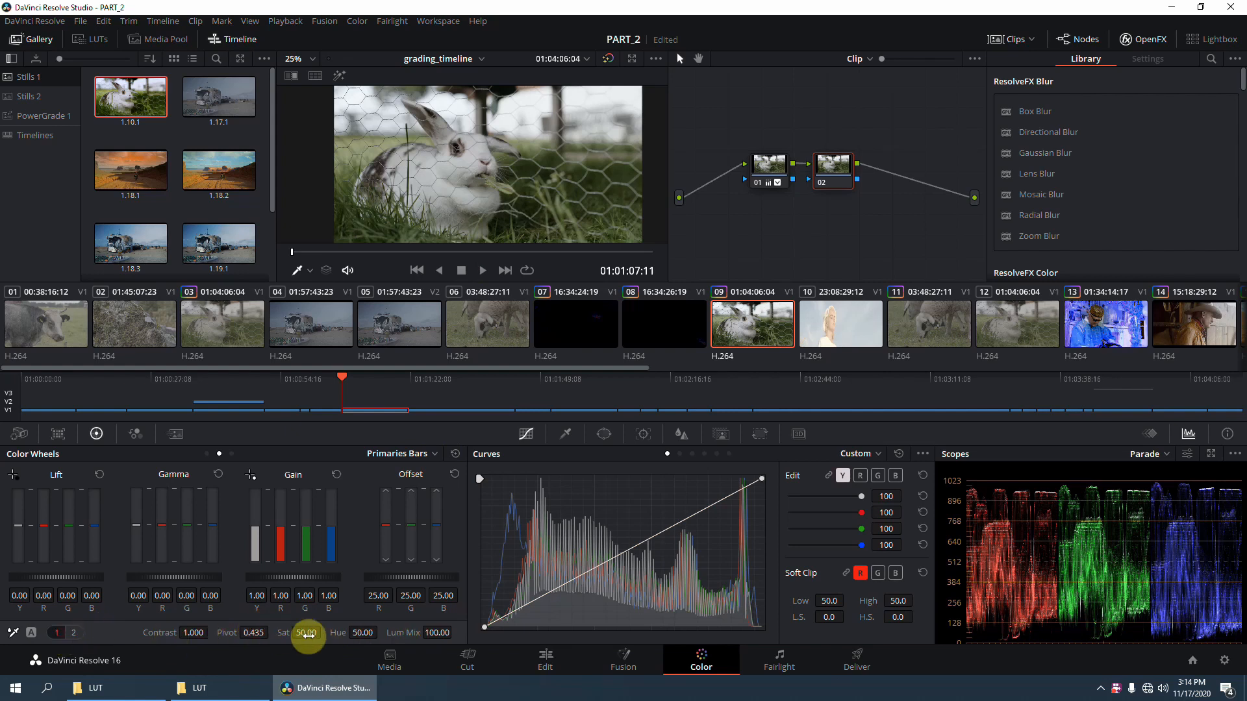
pyautogui.moveTo(312, 633); pyautogui.dragTo(229, 632)
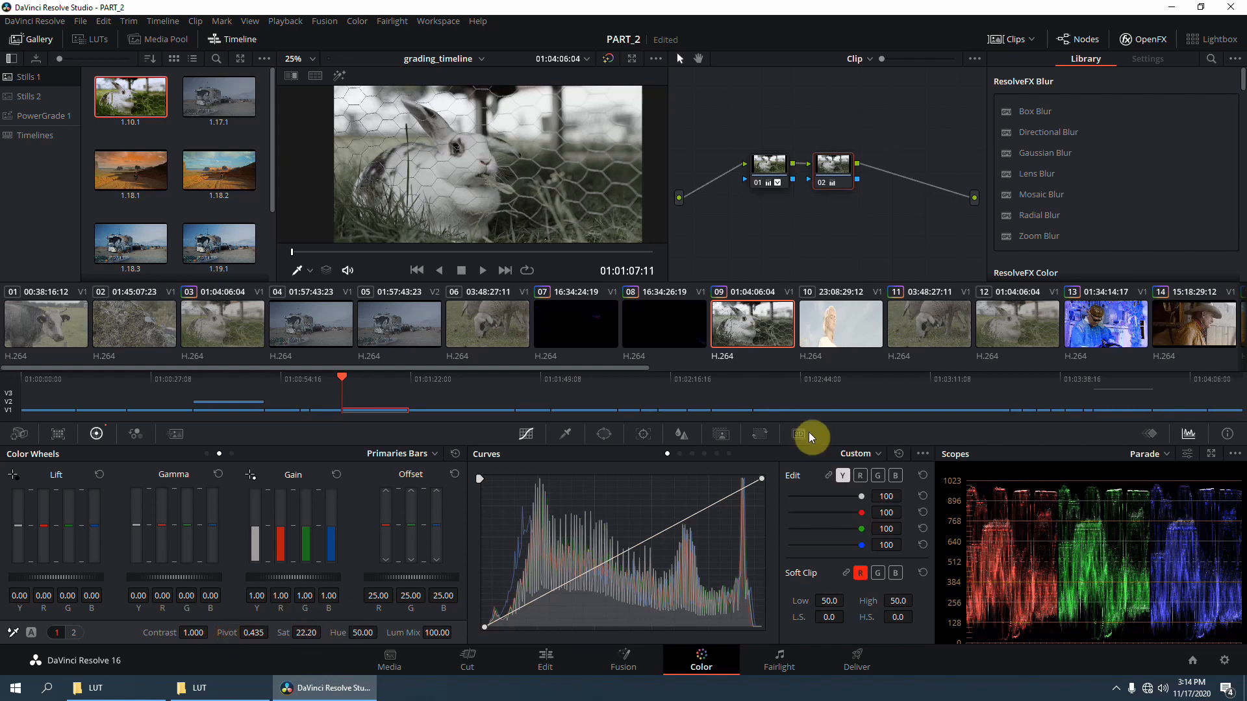
# Step: Darken node 02 by lowering the luma curve's white point to below half and nudging its black point inward
pyautogui.moveTo(762, 479); pyautogui.dragTo(772, 571)
pyautogui.click(487, 627)
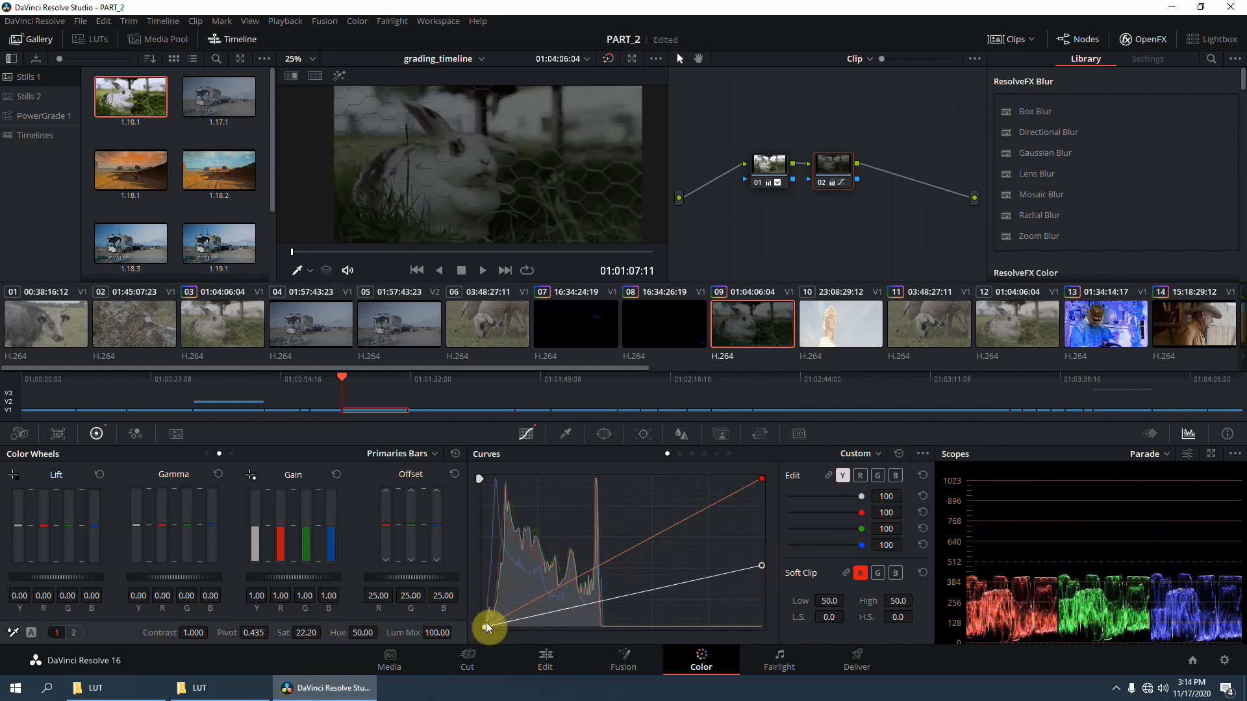
pyautogui.moveTo(486, 628); pyautogui.dragTo(492, 627)
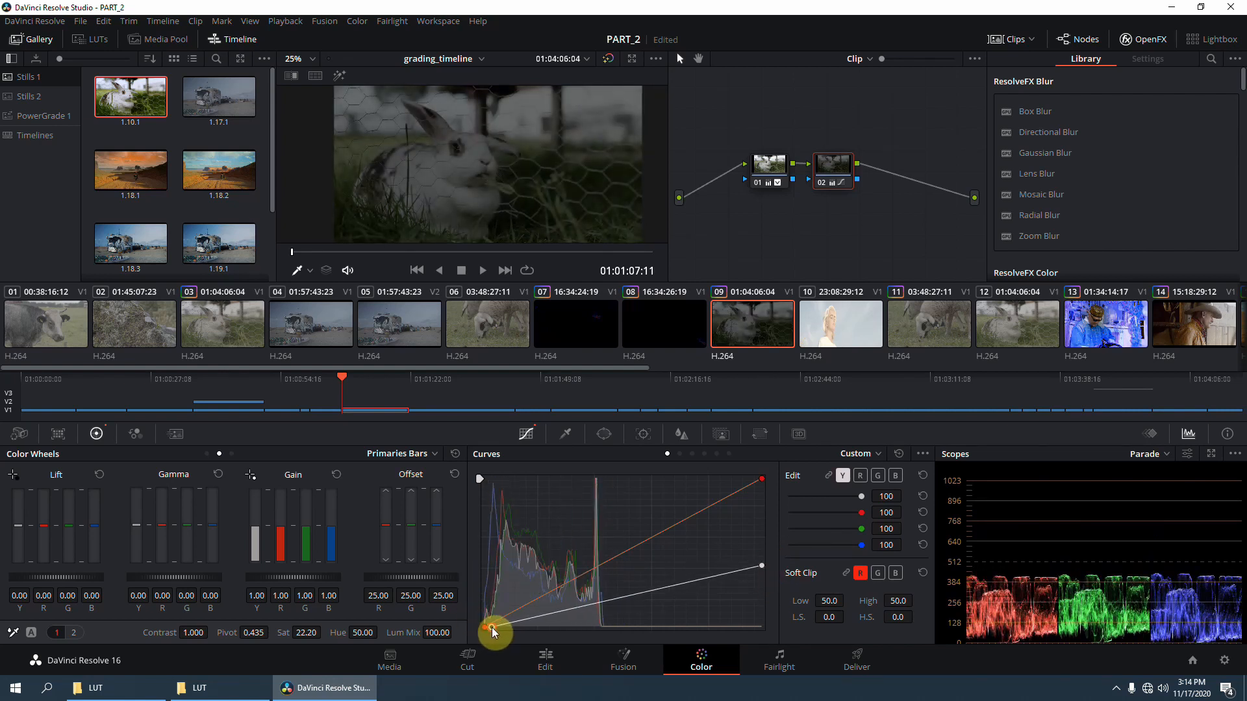
# Step: Cool node 02's color temperature to -2240 and lower its highlights to -100
pyautogui.click(73, 633)
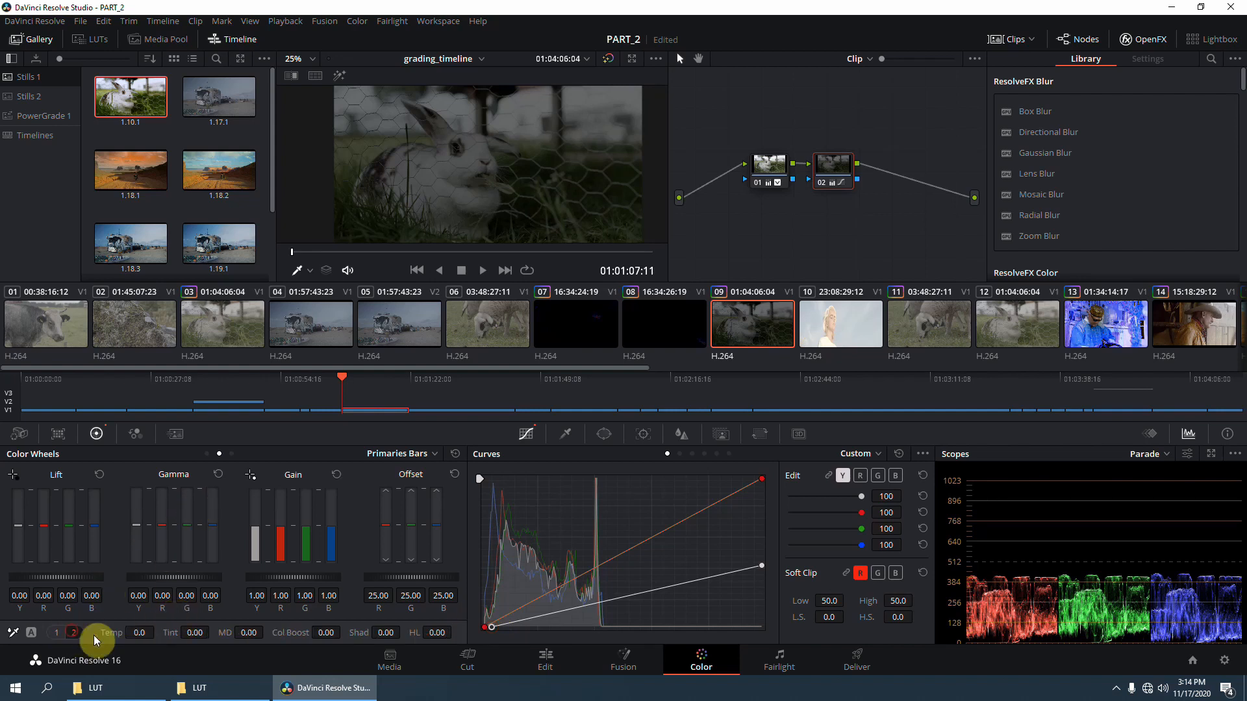
pyautogui.moveTo(142, 635)
pyautogui.mouseDown()
pyautogui.moveTo(28, 618)
pyautogui.moveTo(607, 344)
pyautogui.moveTo(142, 635)
pyautogui.mouseUp()
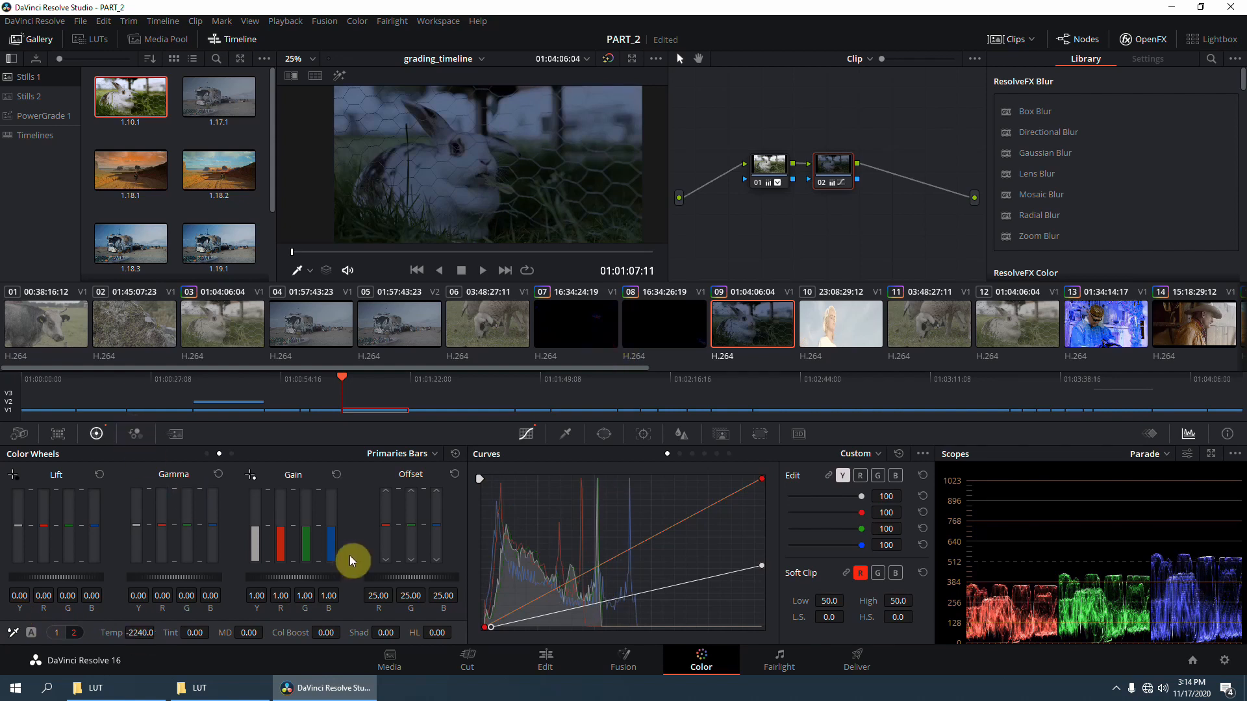
pyautogui.moveTo(427, 631); pyautogui.dragTo(261, 583)
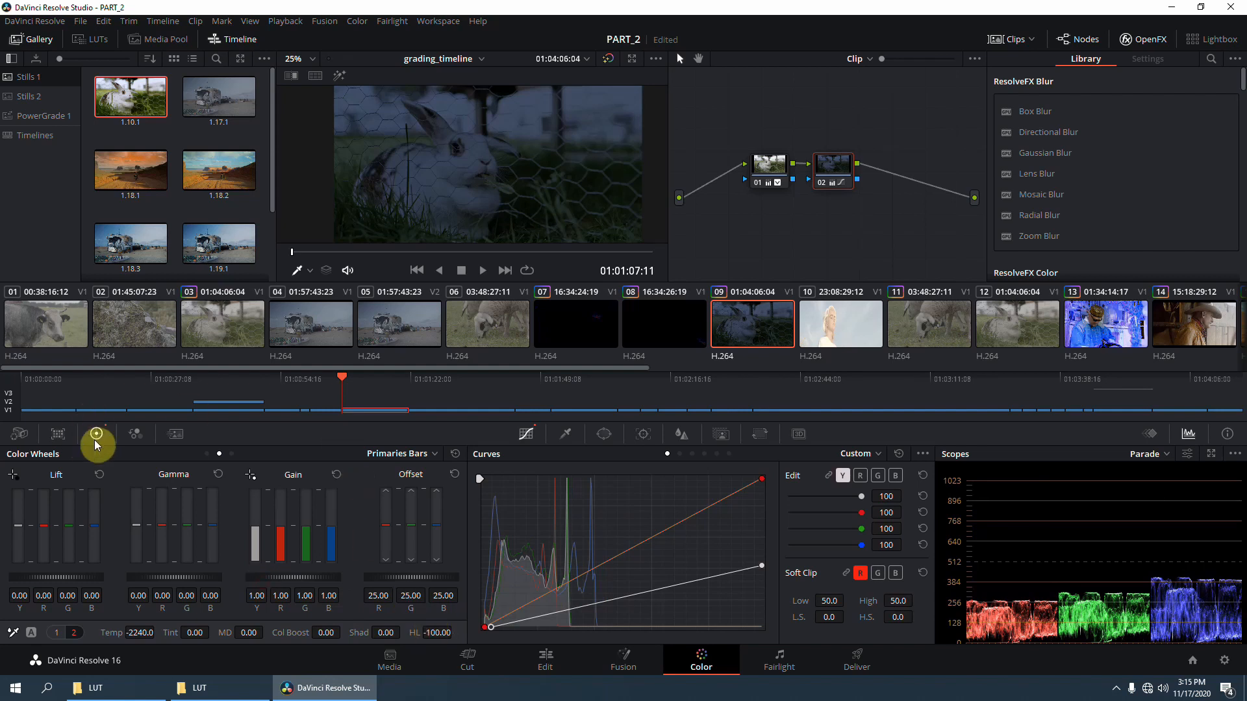
# Step: In node 02's RGB Mixer, lower red in the Red Output to -0.05 and green in the Green Output to 0.56
pyautogui.click(135, 433)
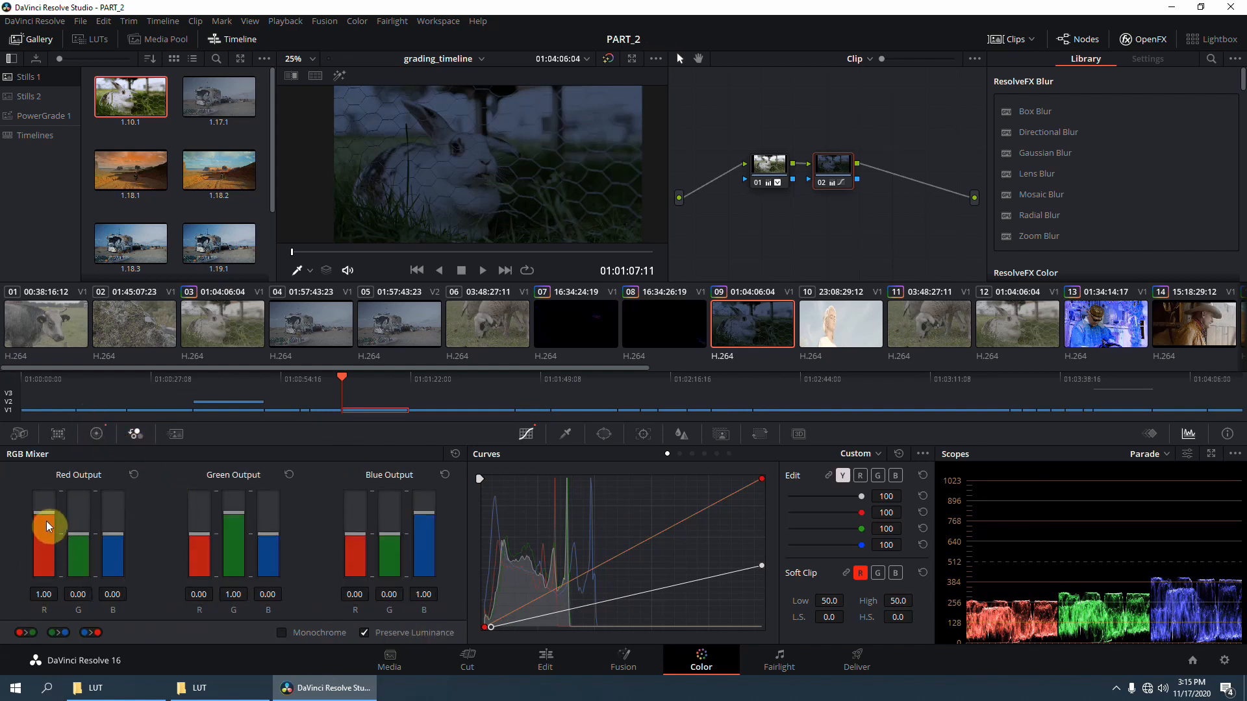
pyautogui.moveTo(50, 521); pyautogui.dragTo(48, 544)
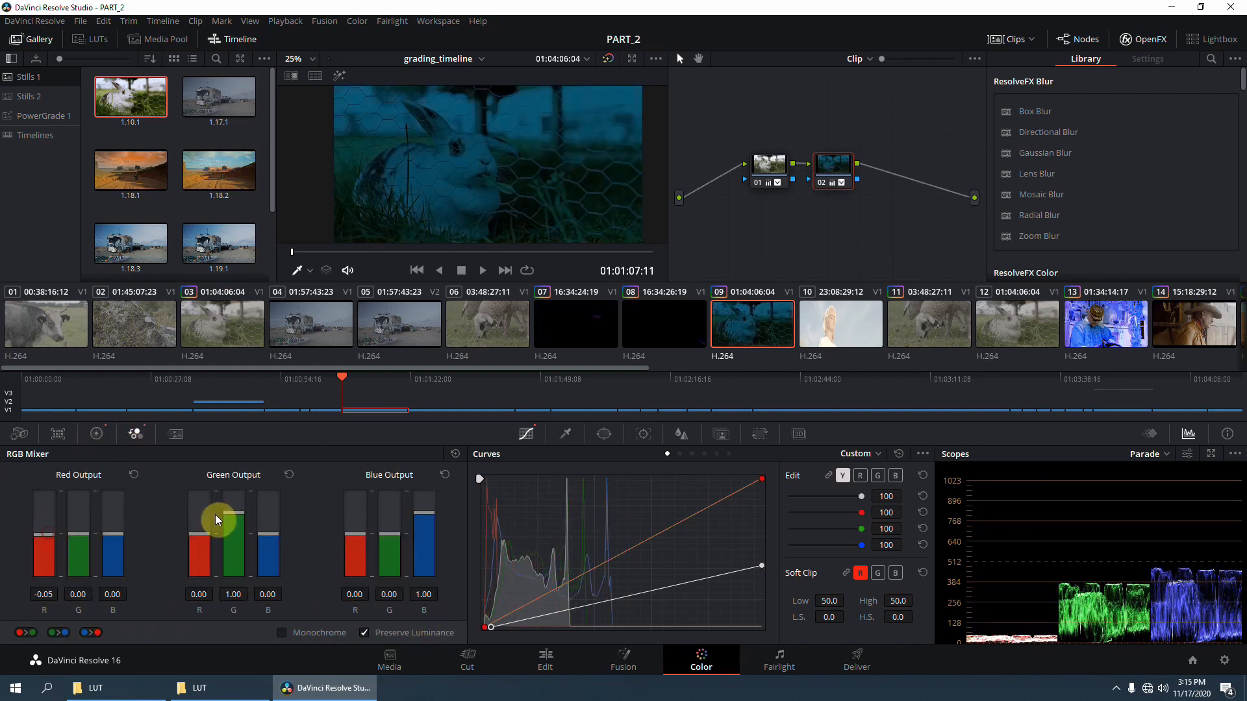
pyautogui.moveTo(233, 513)
pyautogui.mouseDown()
pyautogui.moveTo(234, 538)
pyautogui.moveTo(234, 516)
pyautogui.mouseUp()
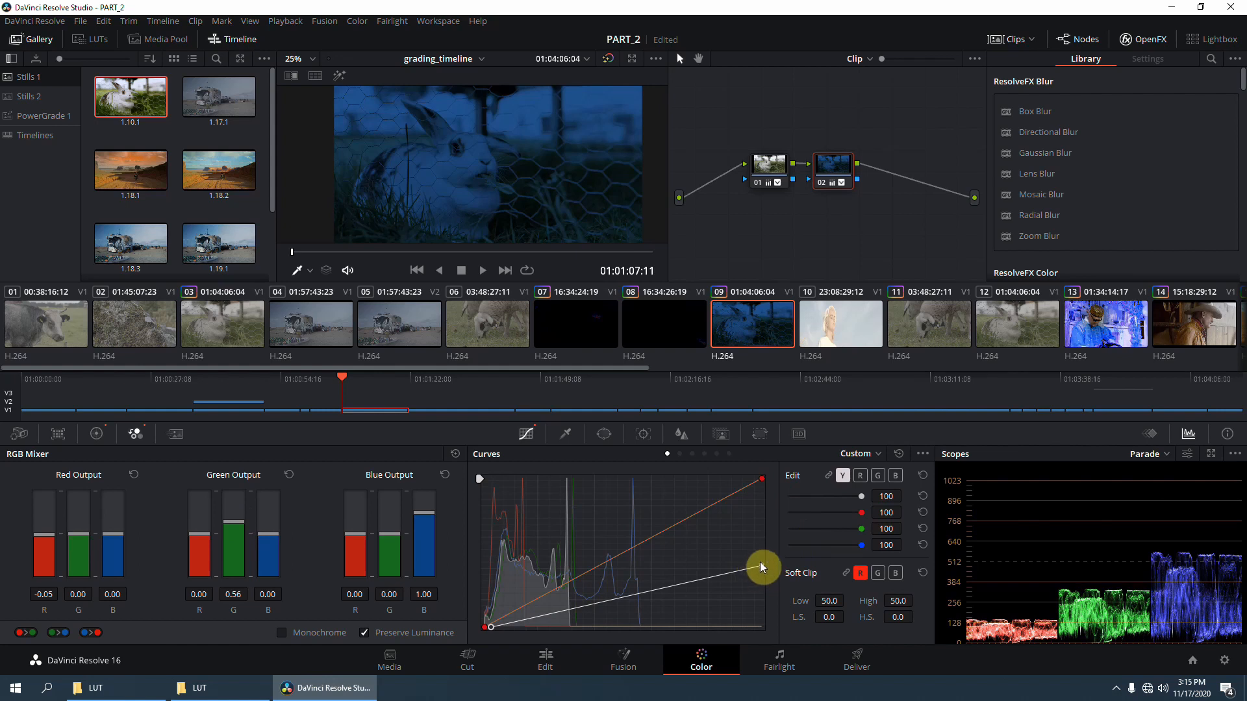
# Step: Darken node 02 by lowering the luma curve's white point and midtones and setting master lift to -0.02, and cool its temperature to -4000
pyautogui.moveTo(763, 569)
pyautogui.mouseDown()
pyautogui.moveTo(765, 584)
pyautogui.moveTo(765, 573)
pyautogui.mouseUp()
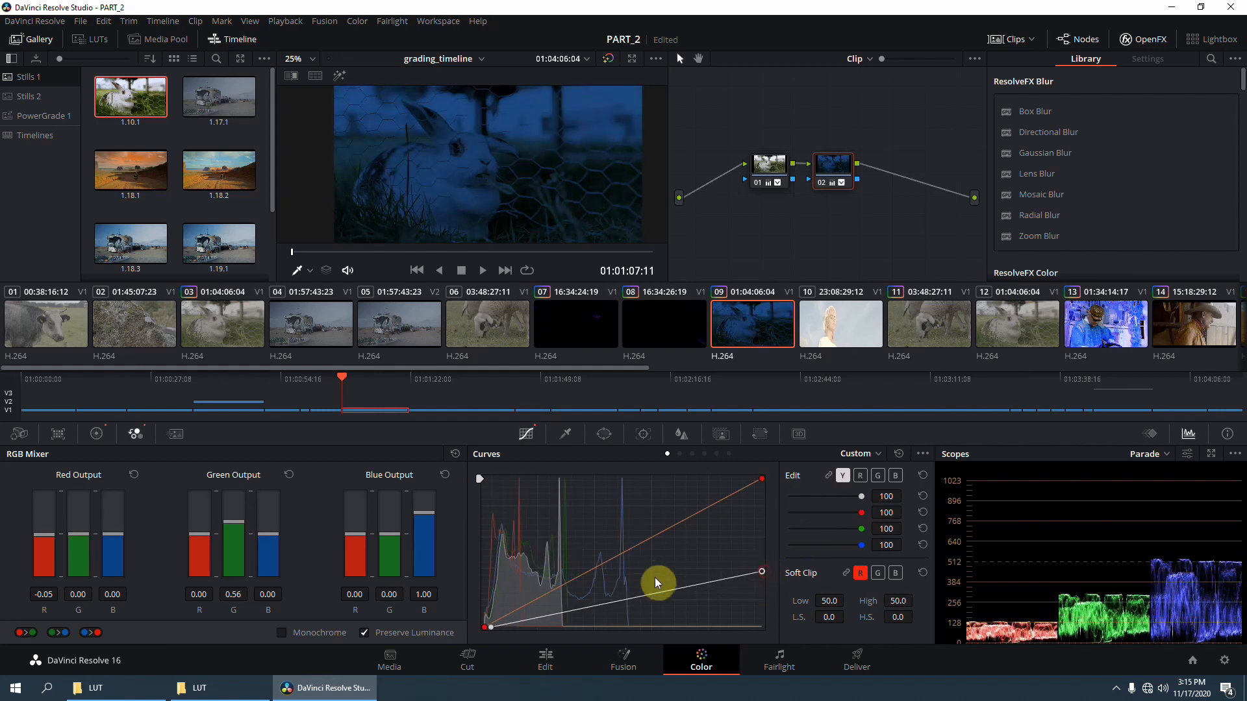
pyautogui.moveTo(653, 591); pyautogui.dragTo(654, 602)
pyautogui.click(97, 433)
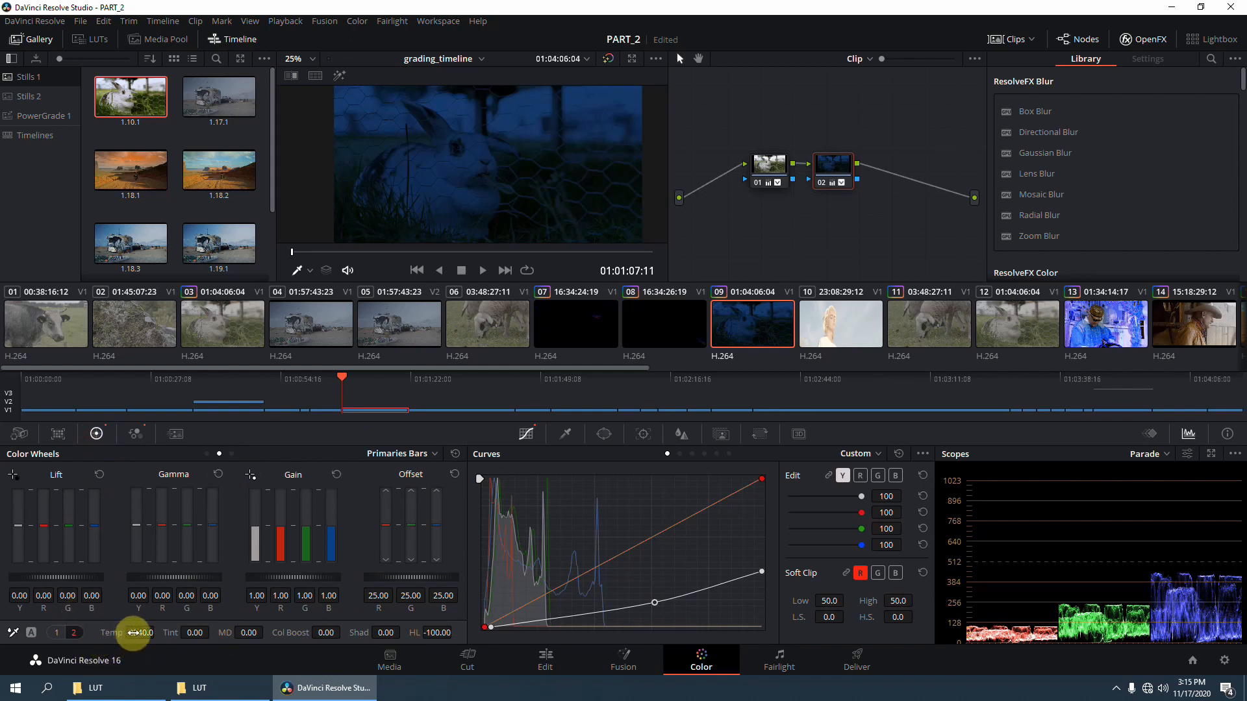
pyautogui.moveTo(86, 576); pyautogui.dragTo(56, 584)
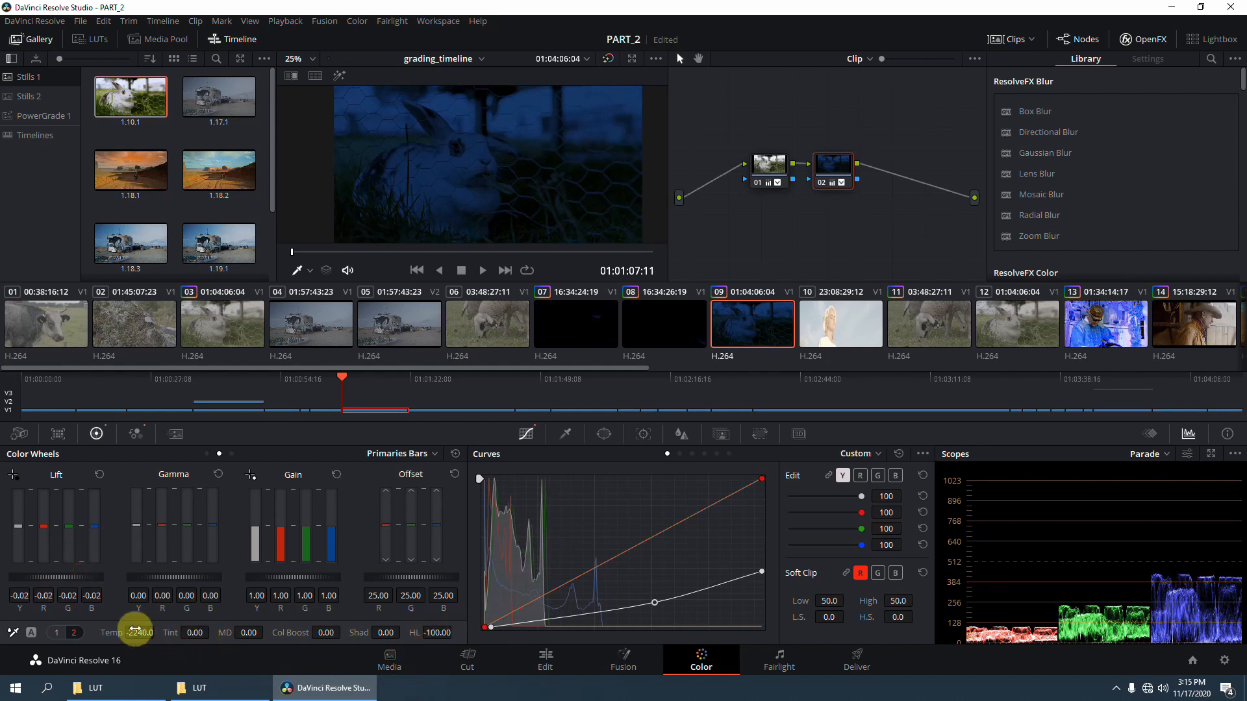
pyautogui.moveTo(135, 630); pyautogui.dragTo(33, 604)
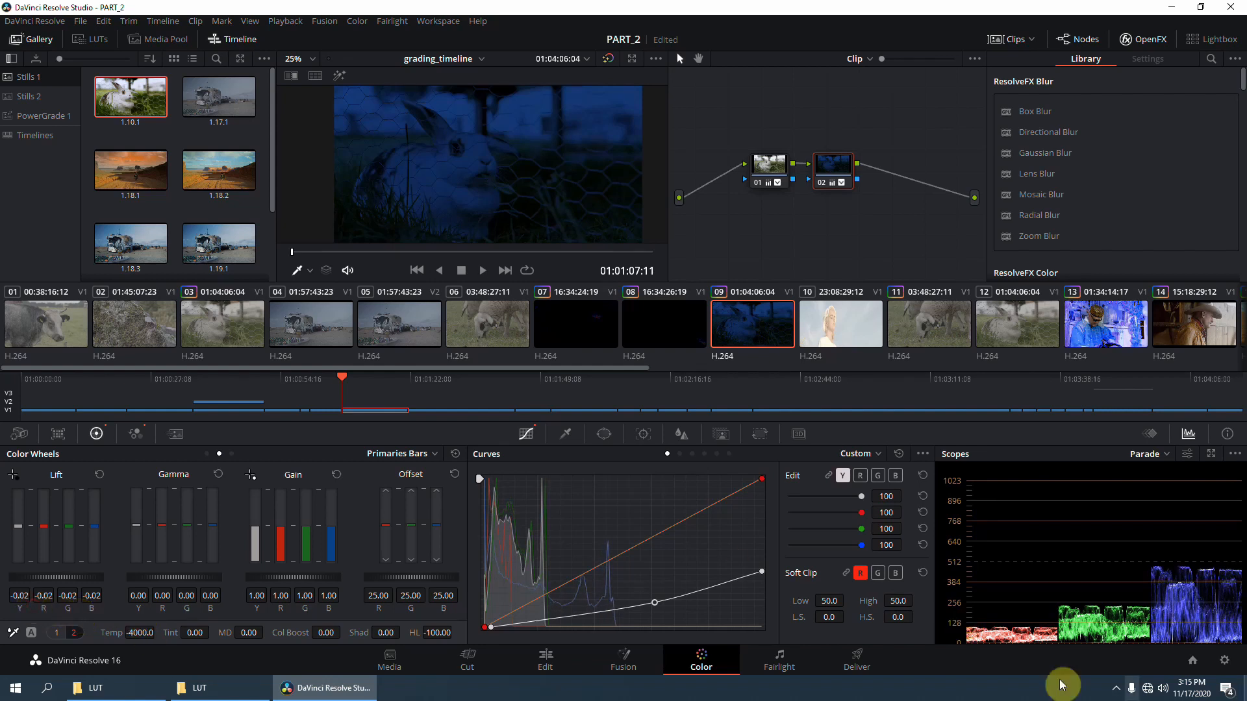
# Step: Export the rabbit clip's grade as a 33-point-cube 3D LUT named night_lut and refresh the LUT lists in the project's Color Management settings
pyautogui.rightClick(737, 324)
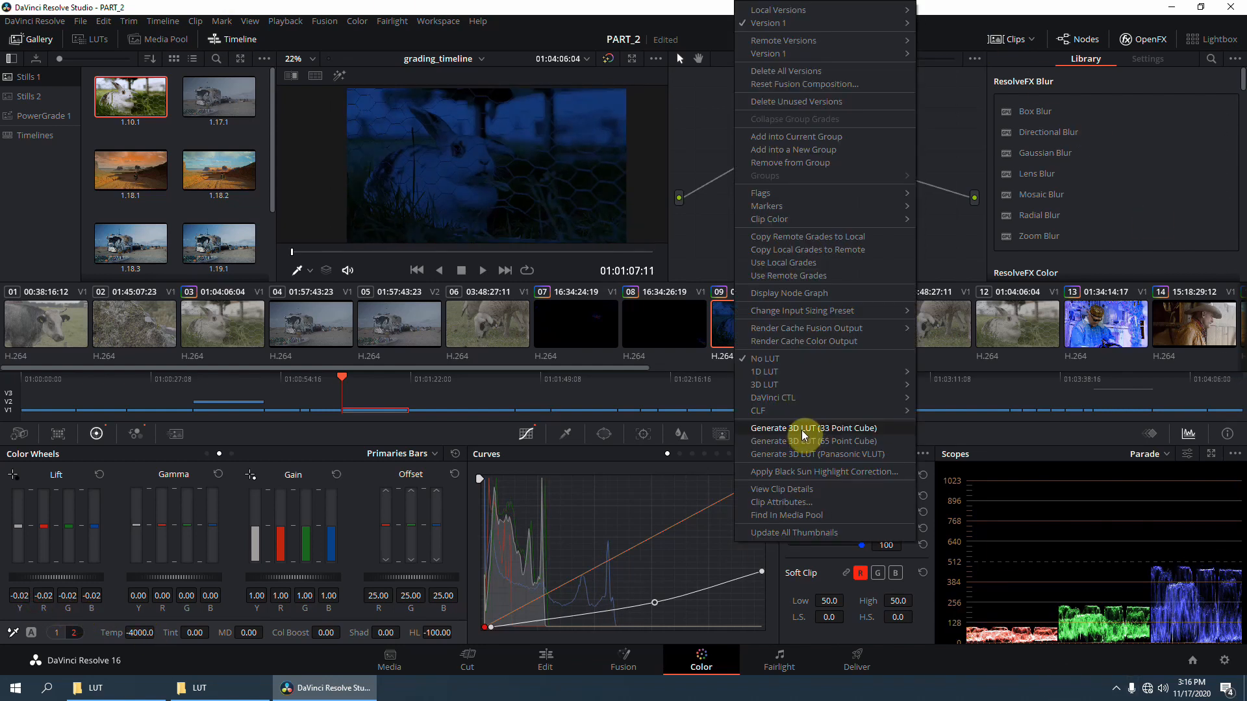
pyautogui.click(801, 430)
pyautogui.write('ni')
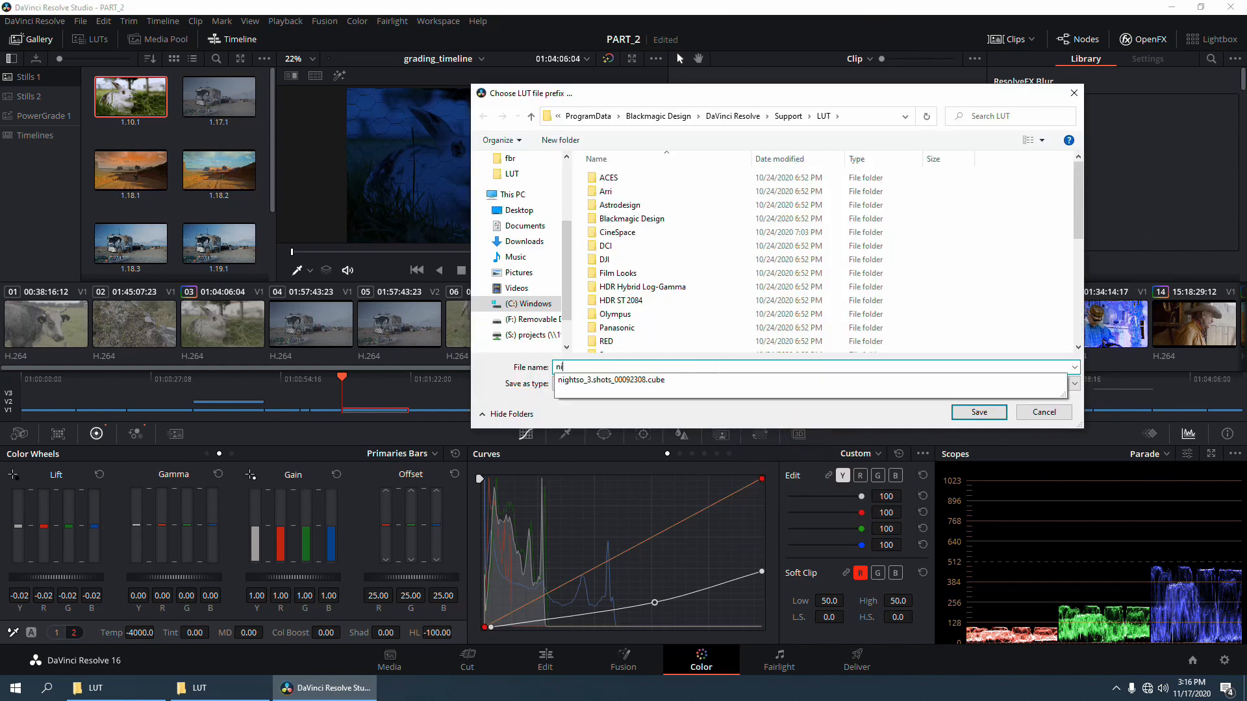
pyautogui.write('ght_lut')
pyautogui.press('Return')
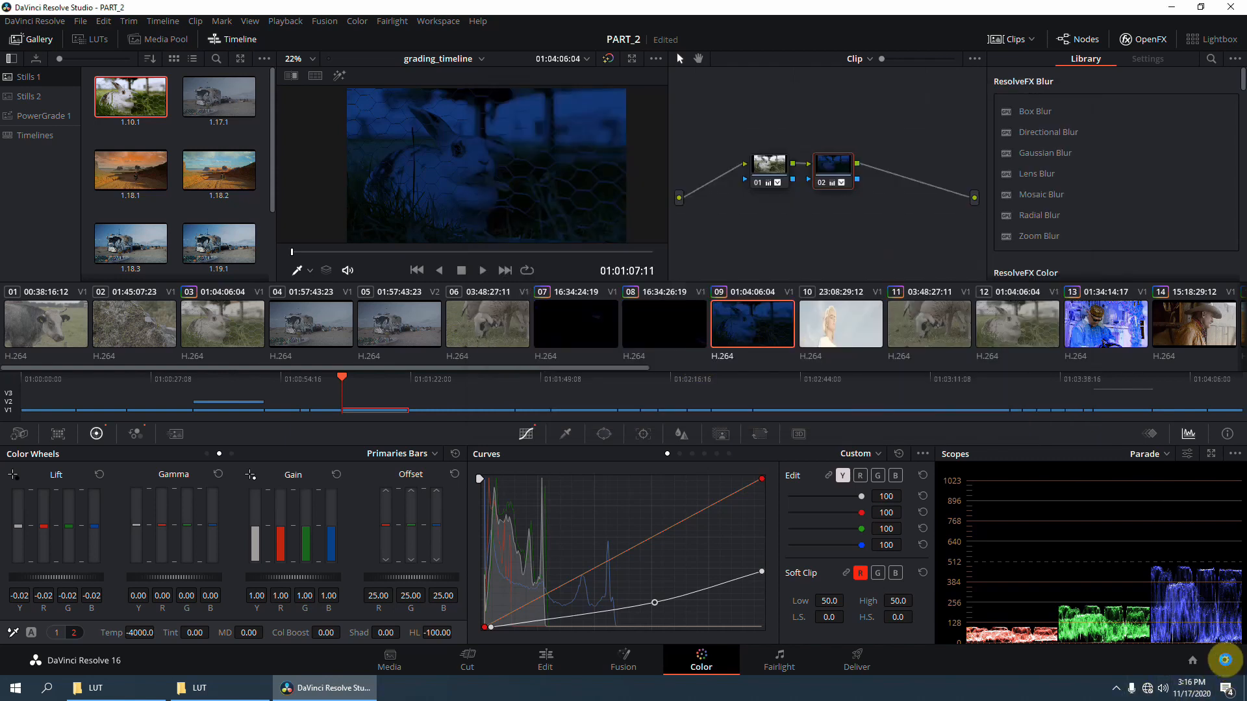
pyautogui.click(1225, 659)
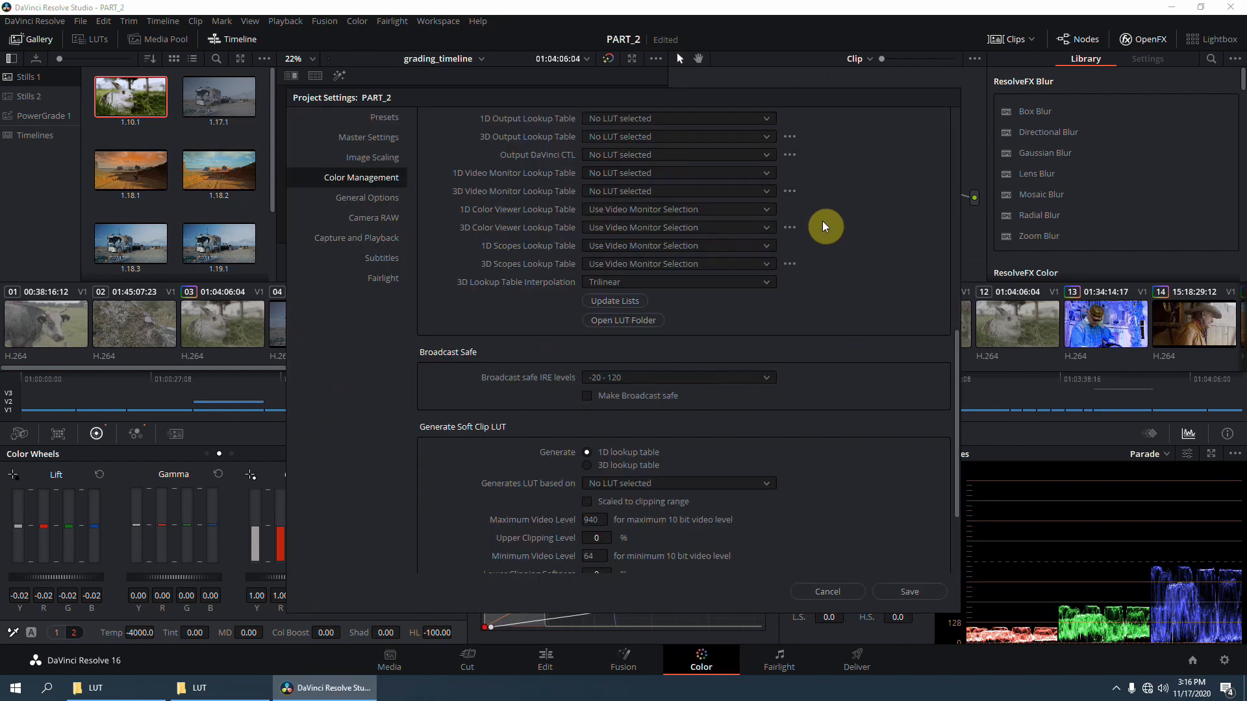
pyautogui.click(921, 591)
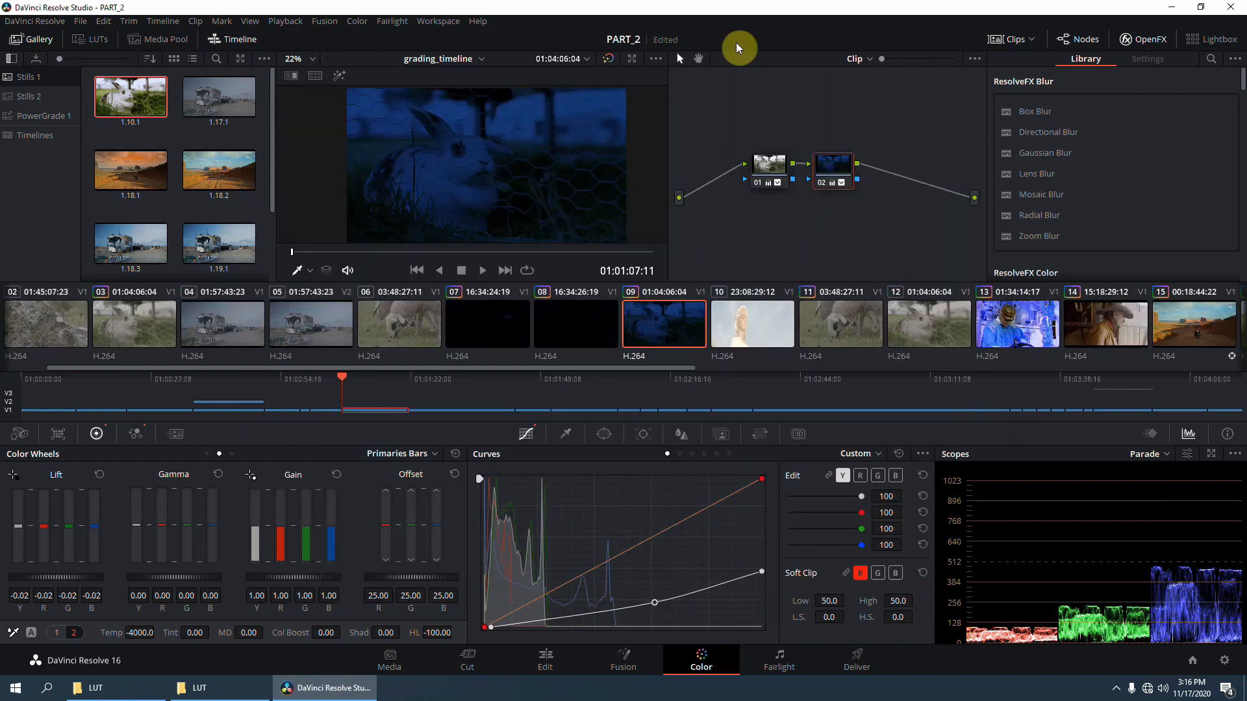
# Step: Apply the night_lut 3D LUT to node 01 of sheep clip 11
pyautogui.click(862, 344)
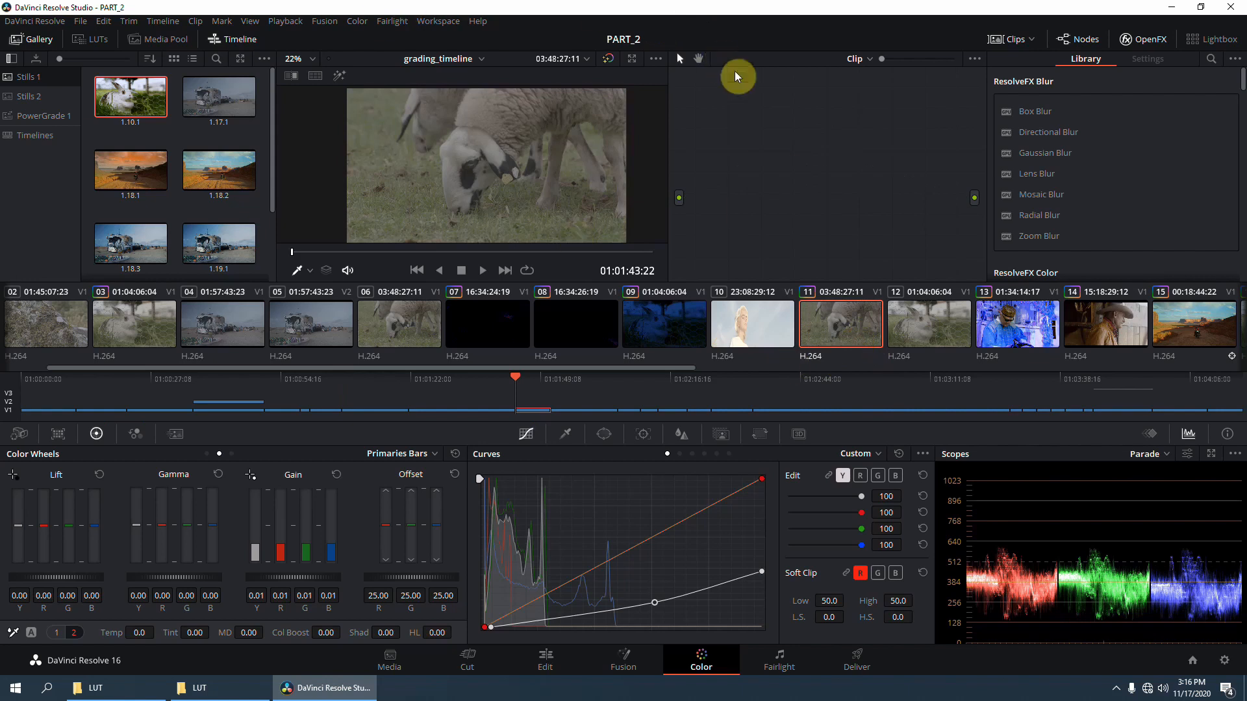
pyautogui.rightClick(767, 177)
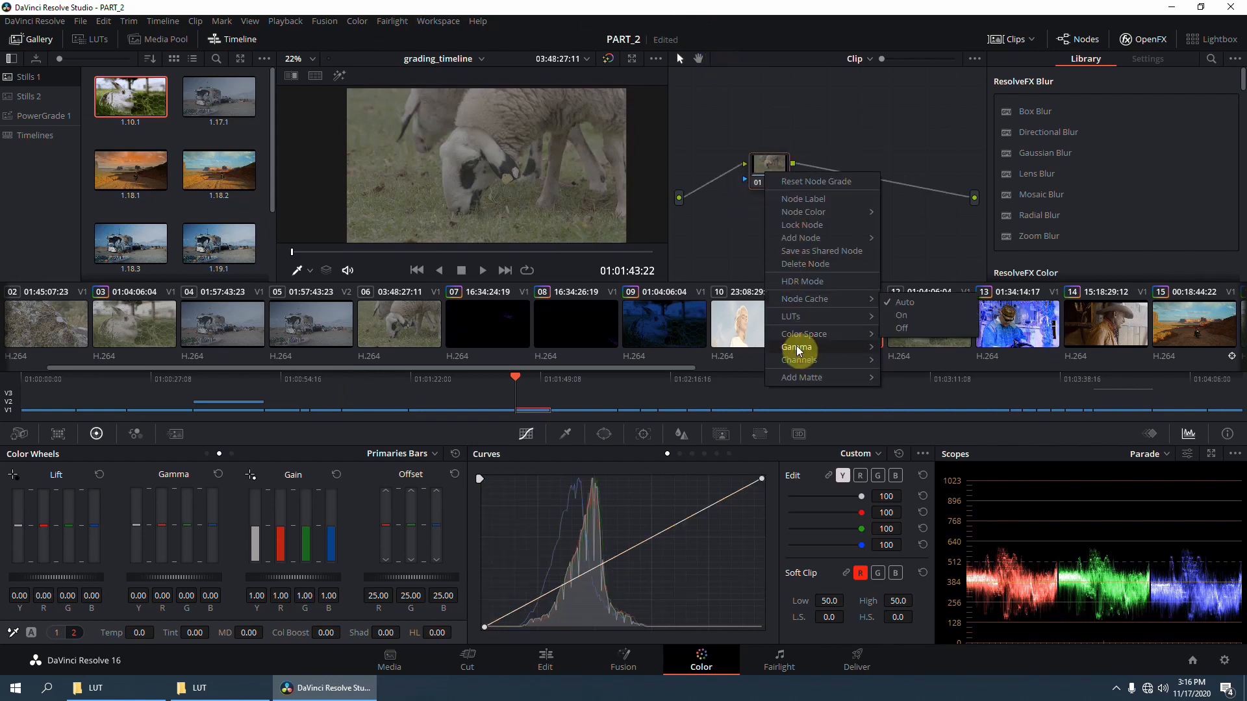
pyautogui.moveTo(799, 318)
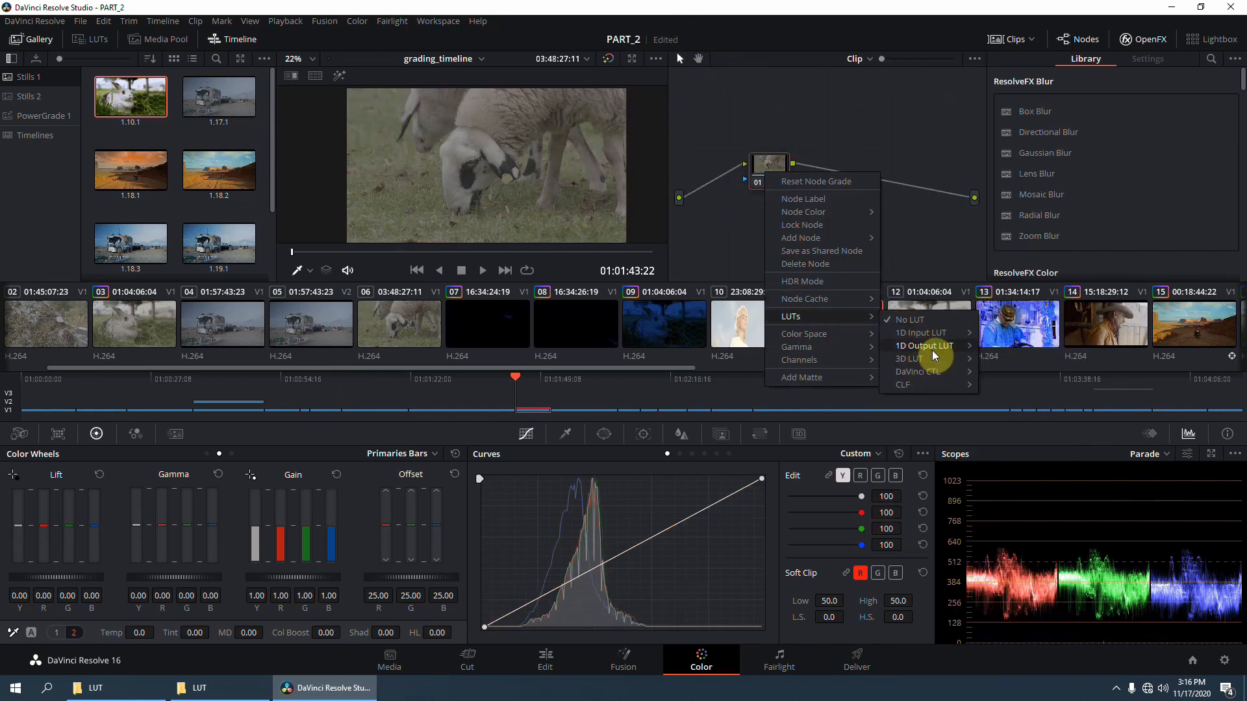
pyautogui.moveTo(928, 358)
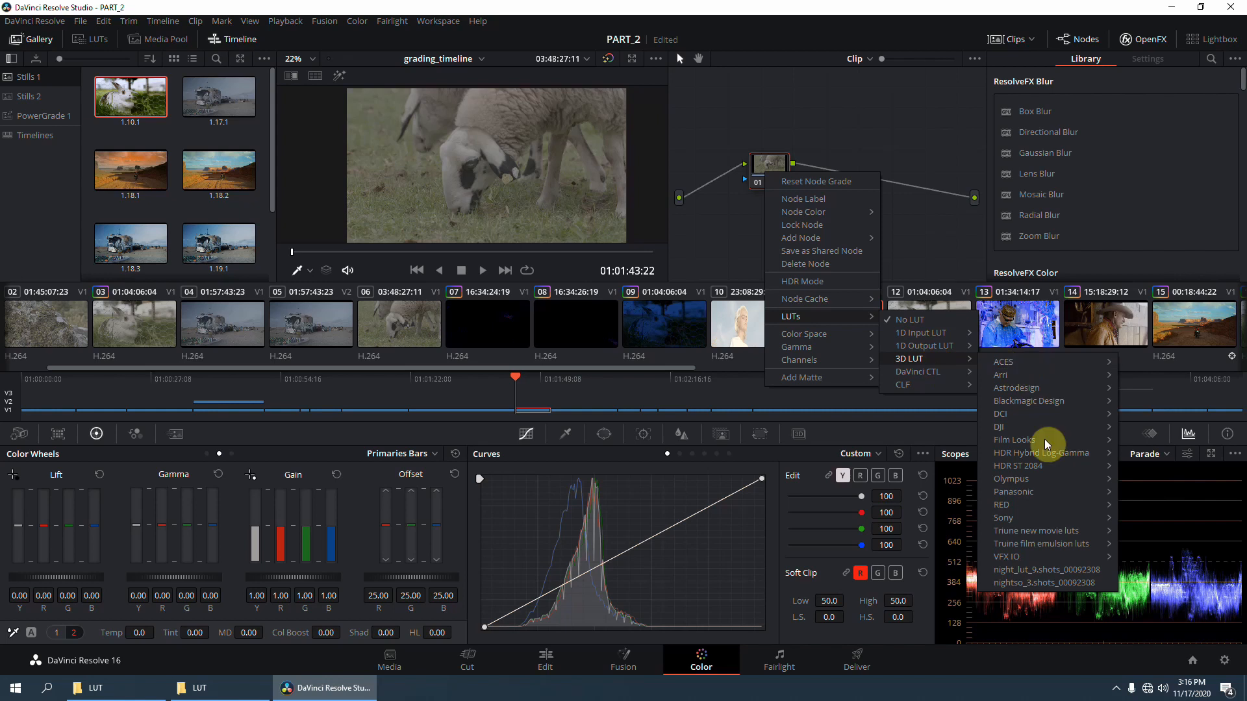
pyautogui.click(1031, 574)
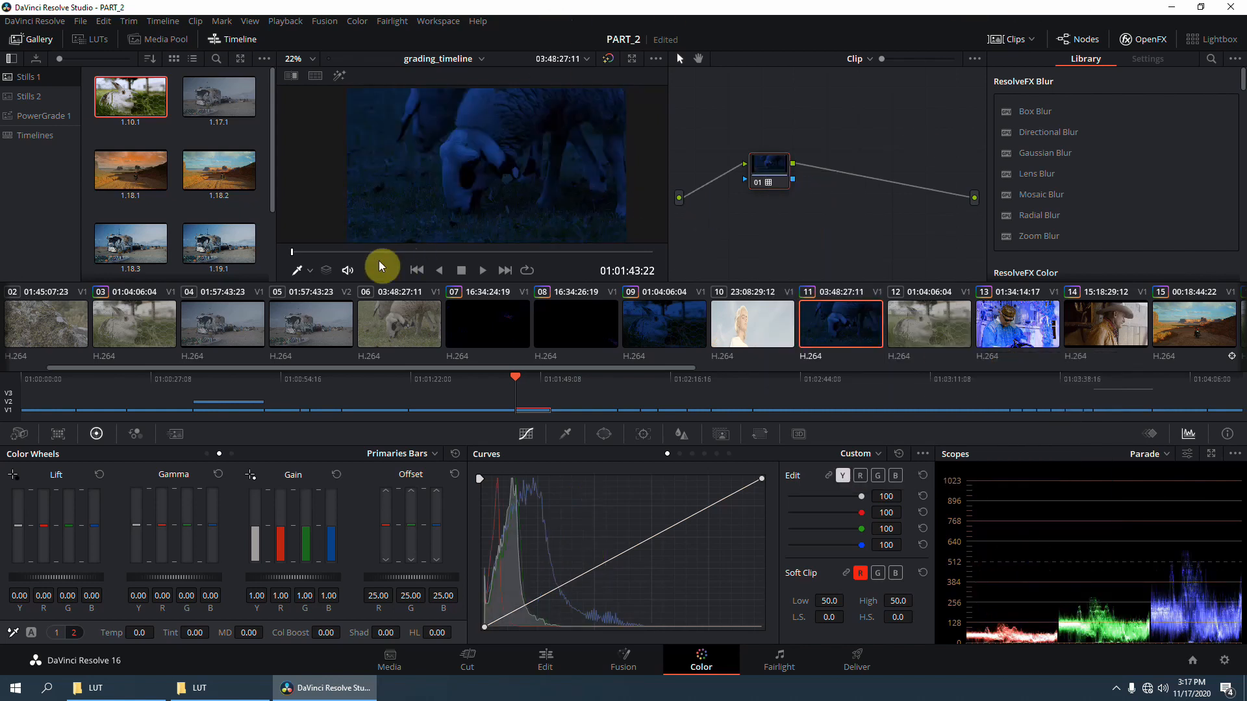
# Step: Review the night look on the sheep clip by scrubbing and playing it, and compare it with node 01 disabled and enabled
pyautogui.moveTo(362, 251); pyautogui.dragTo(465, 261)
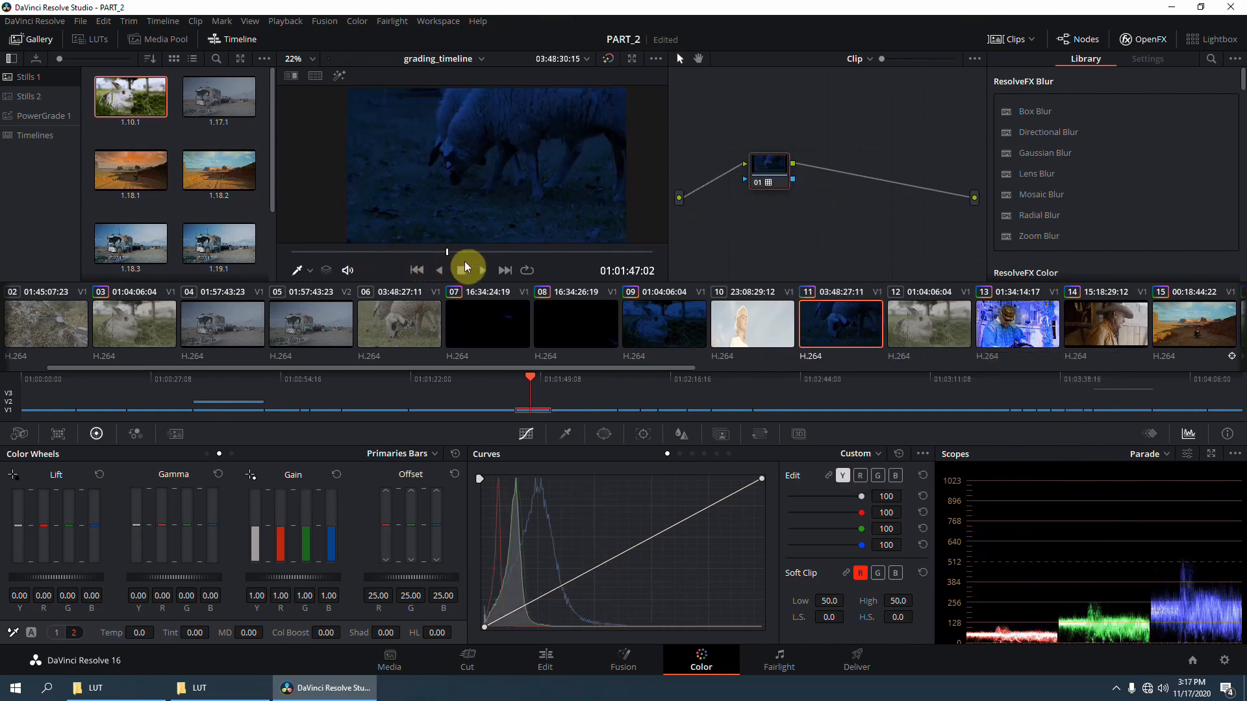
pyautogui.click(481, 269)
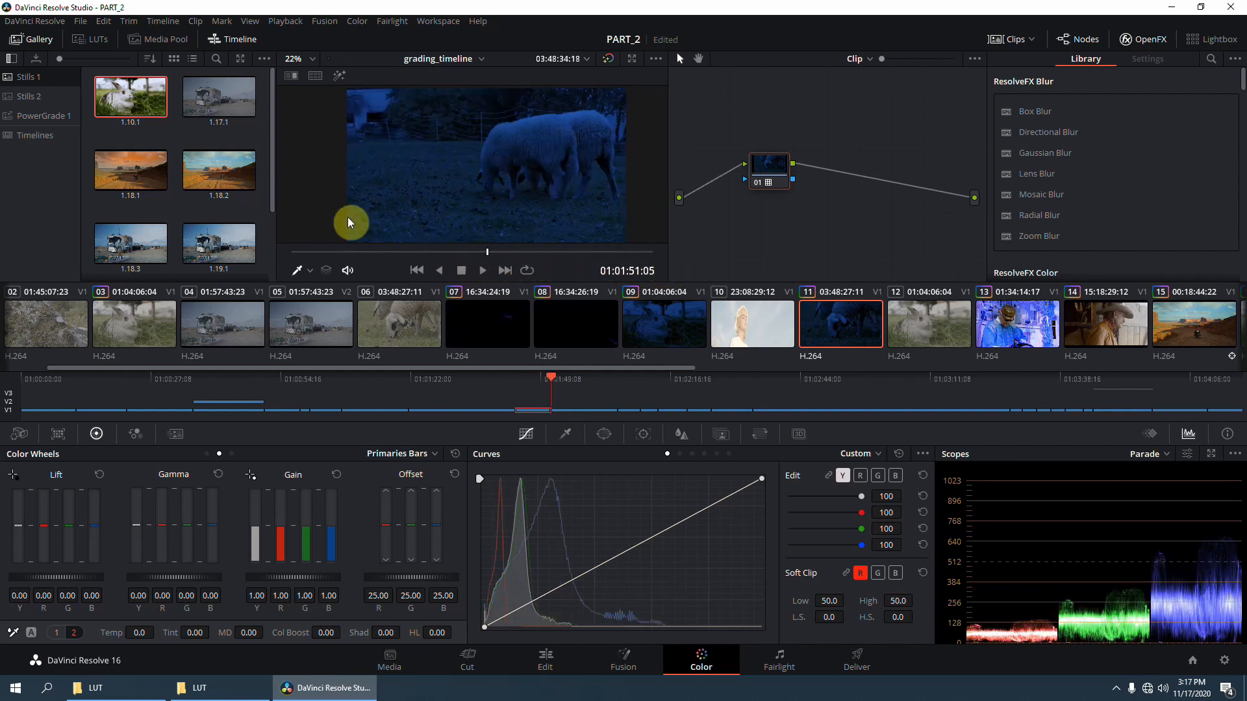
pyautogui.moveTo(348, 217); pyautogui.dragTo(93, 199)
pyautogui.press('space')
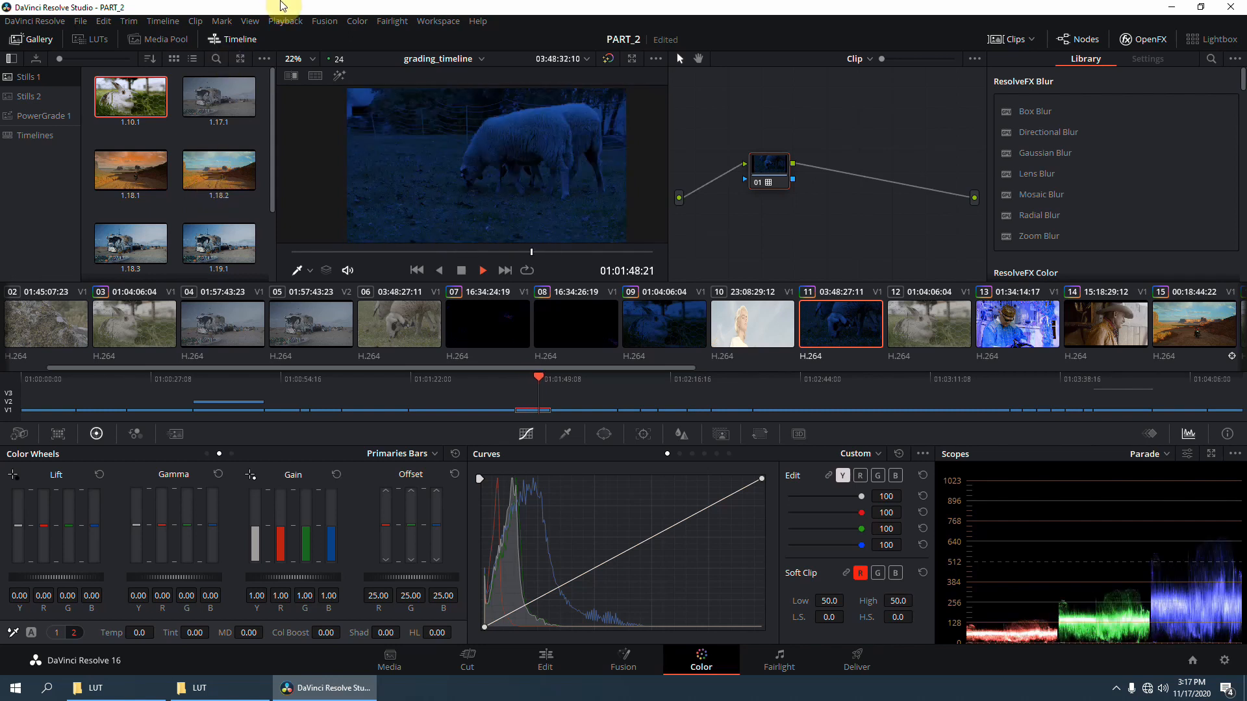
pyautogui.press('space')
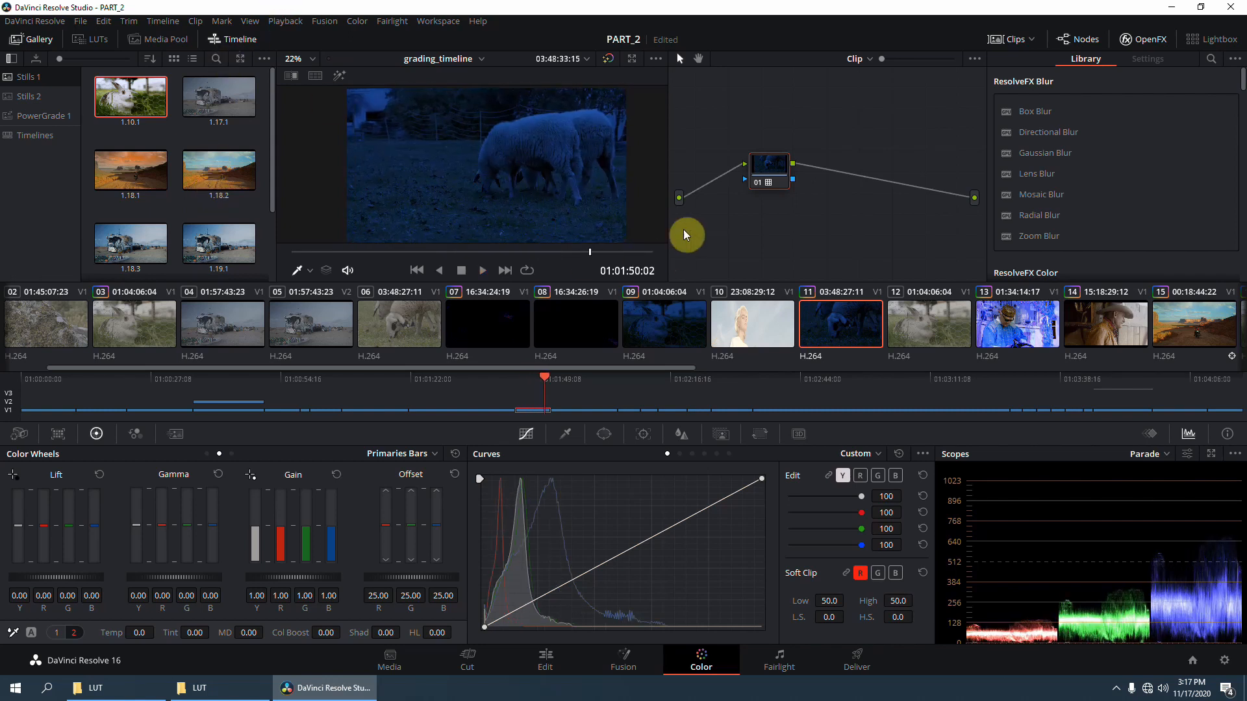
pyautogui.click(758, 181)
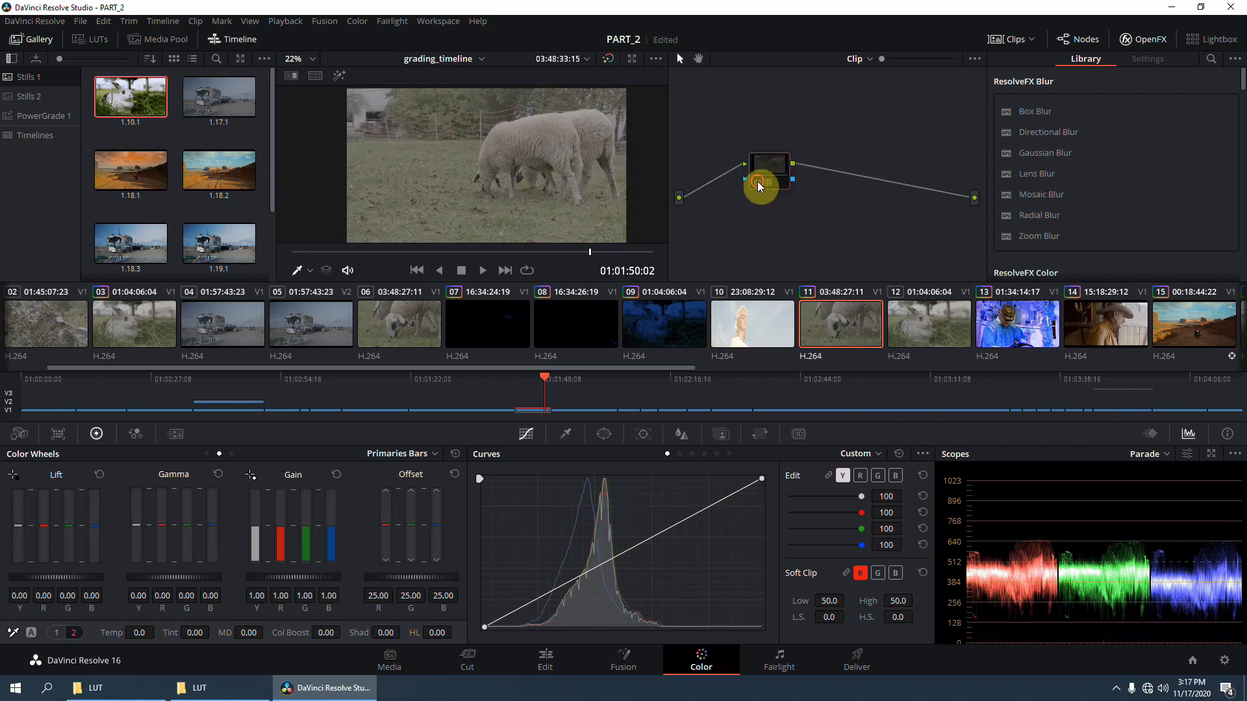
pyautogui.click(758, 181)
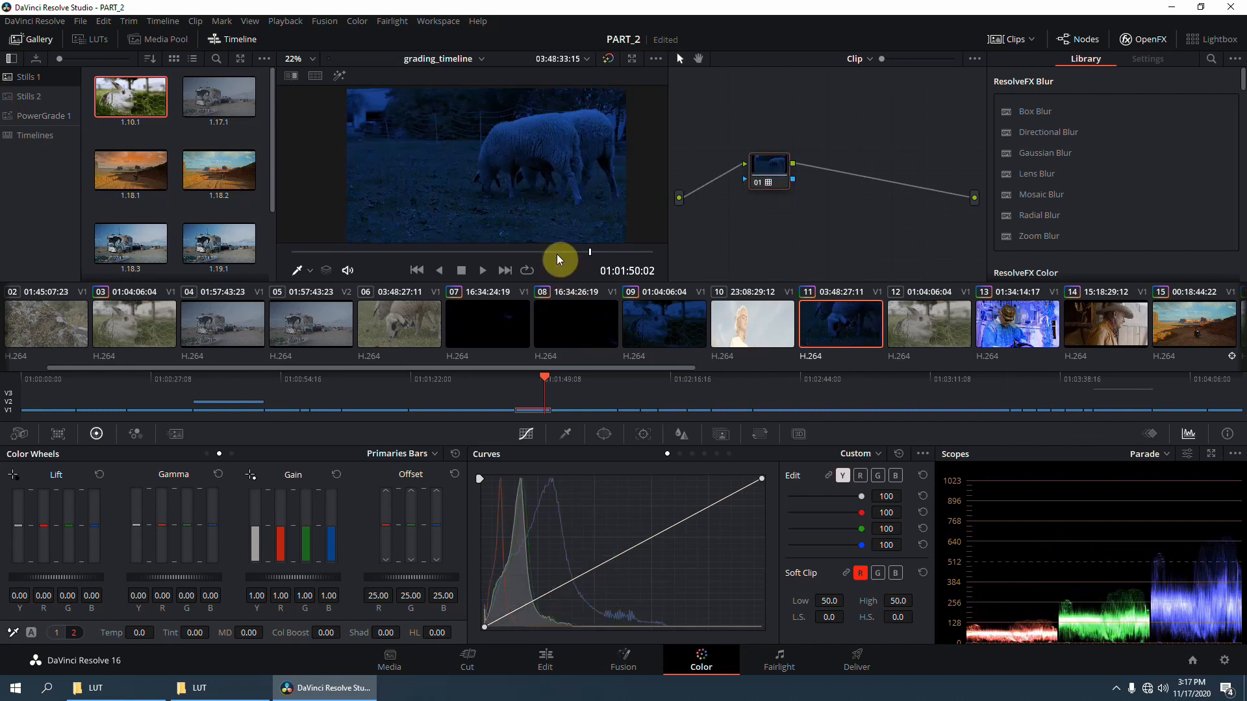
pyautogui.click(838, 333)
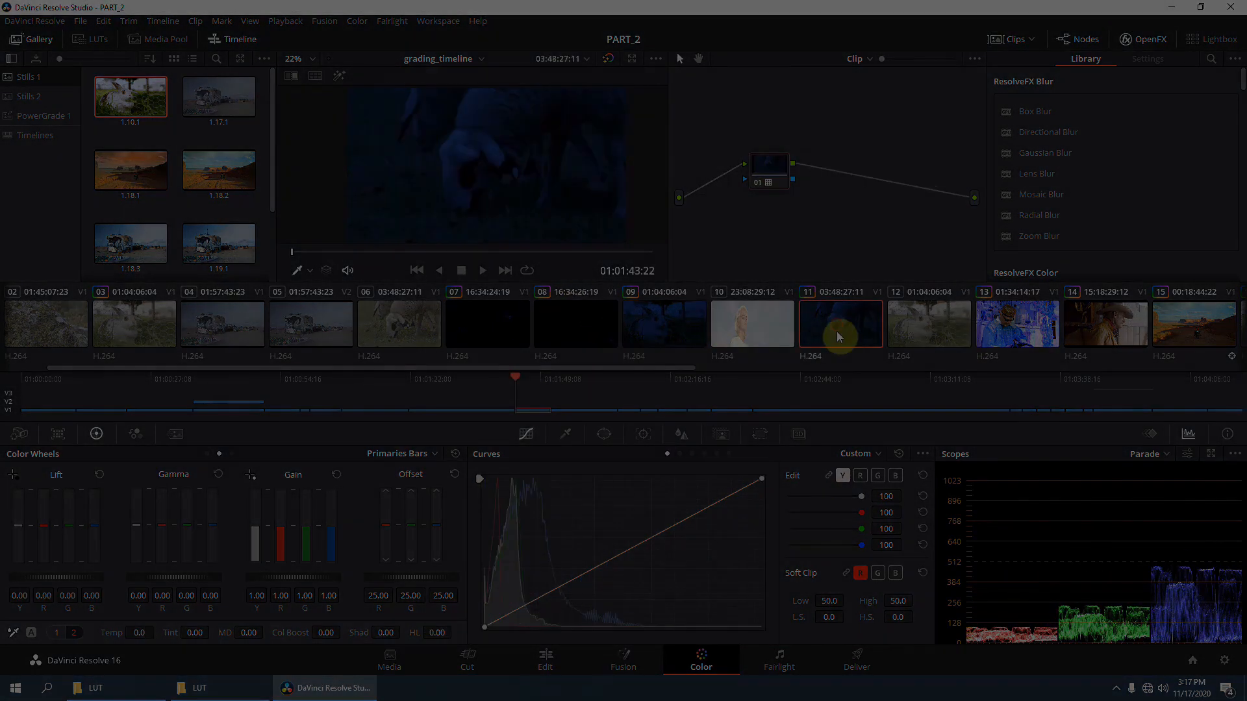